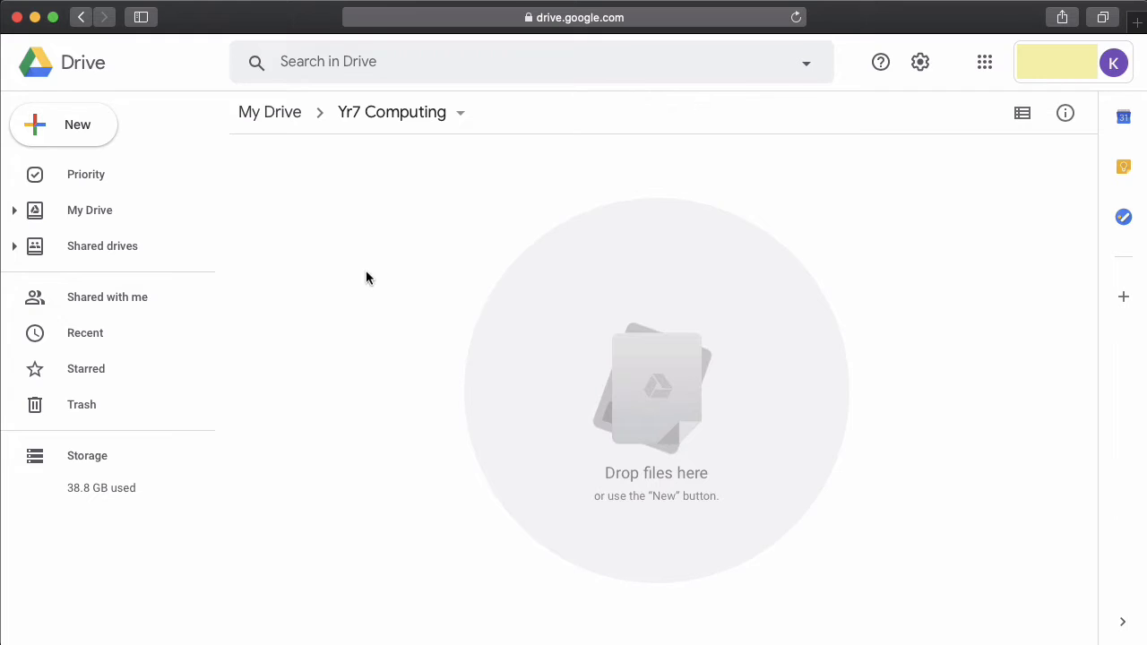
# Create a folder named Computing Basics inside the Yr7 Computing folder.
pyautogui.click(81, 139)
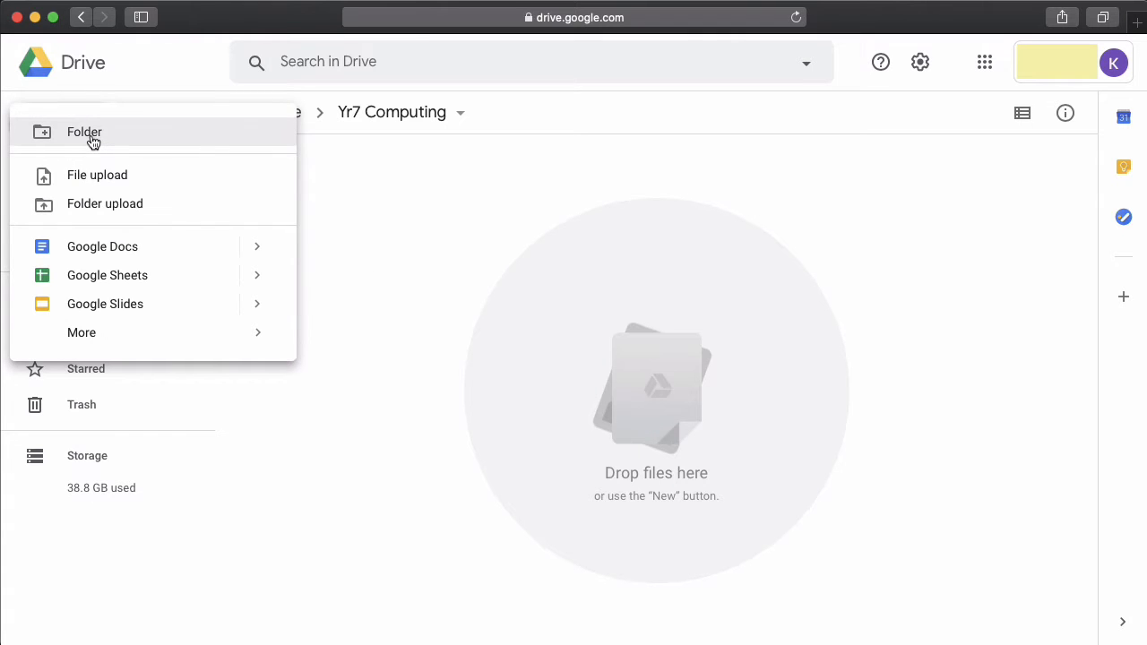
pyautogui.click(339, 215)
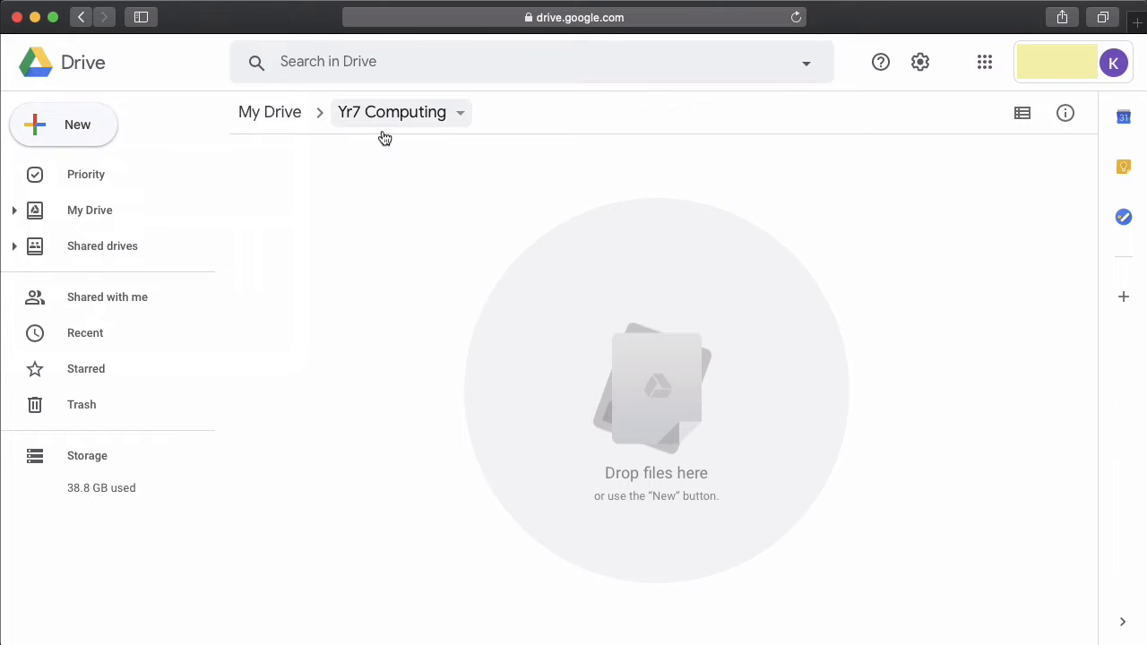
pyautogui.click(77, 134)
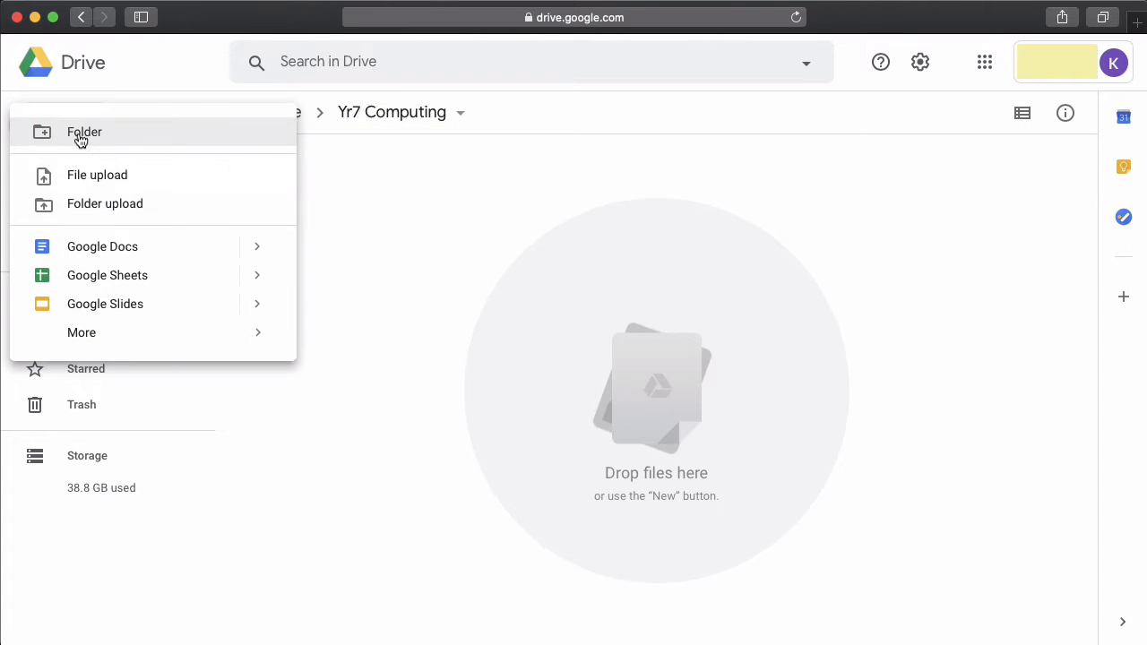
pyautogui.click(79, 134)
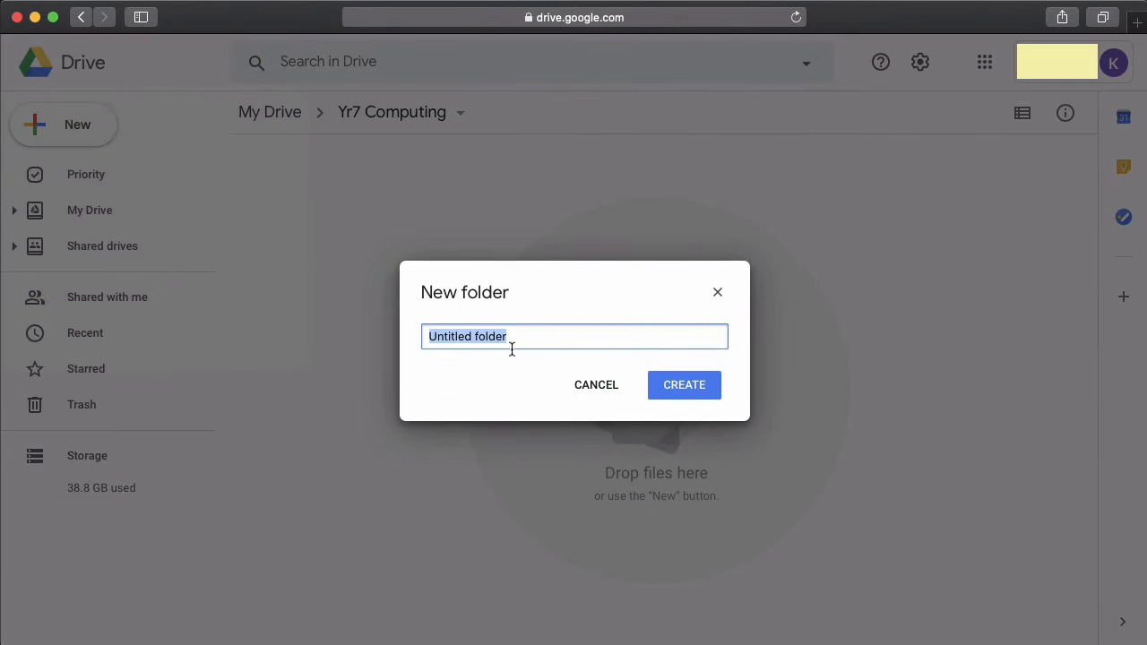
pyautogui.write('Computing Basics')
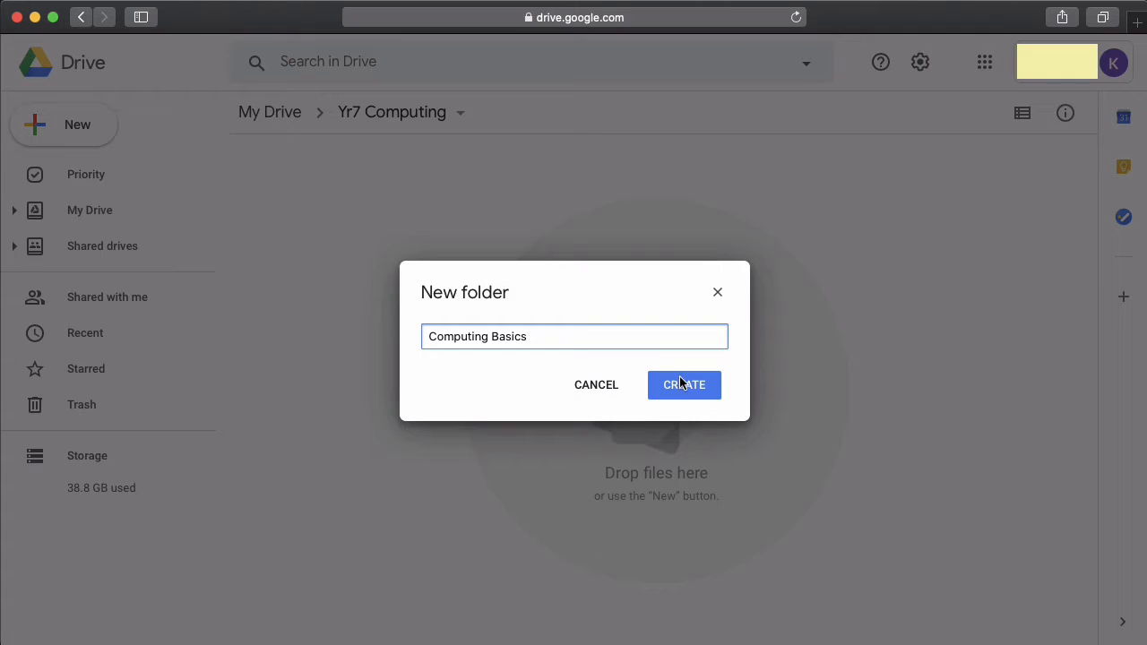
pyautogui.click(680, 384)
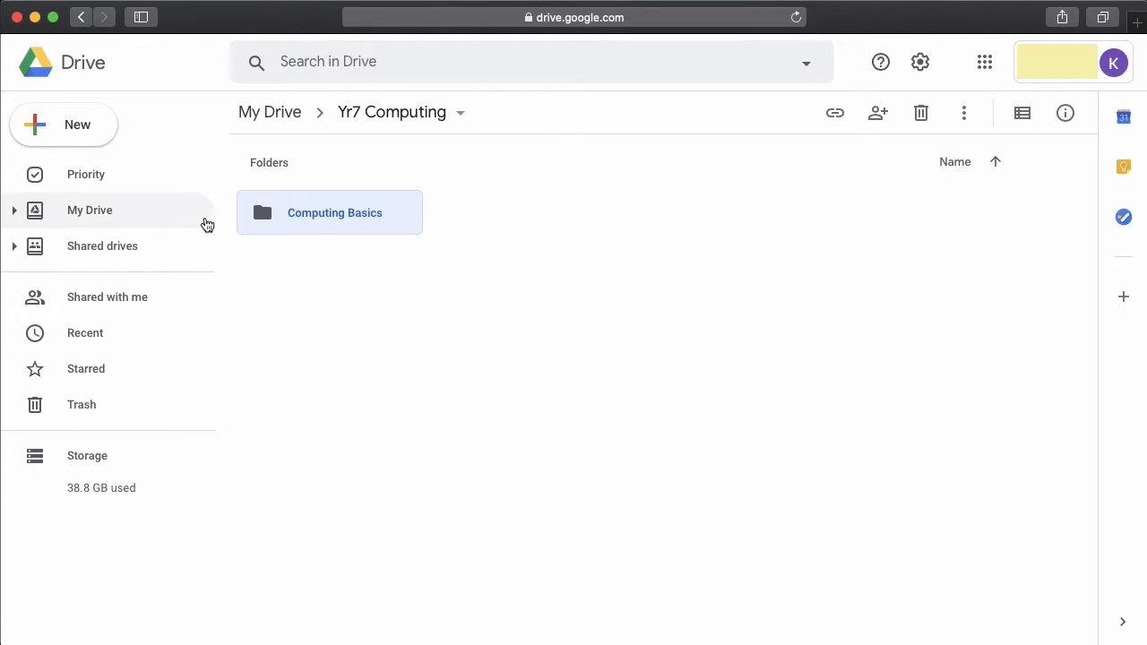
# Open the Computing Basics folder to view its contents and return to the Yr7 Computing folder.
pyautogui.click(79, 130)
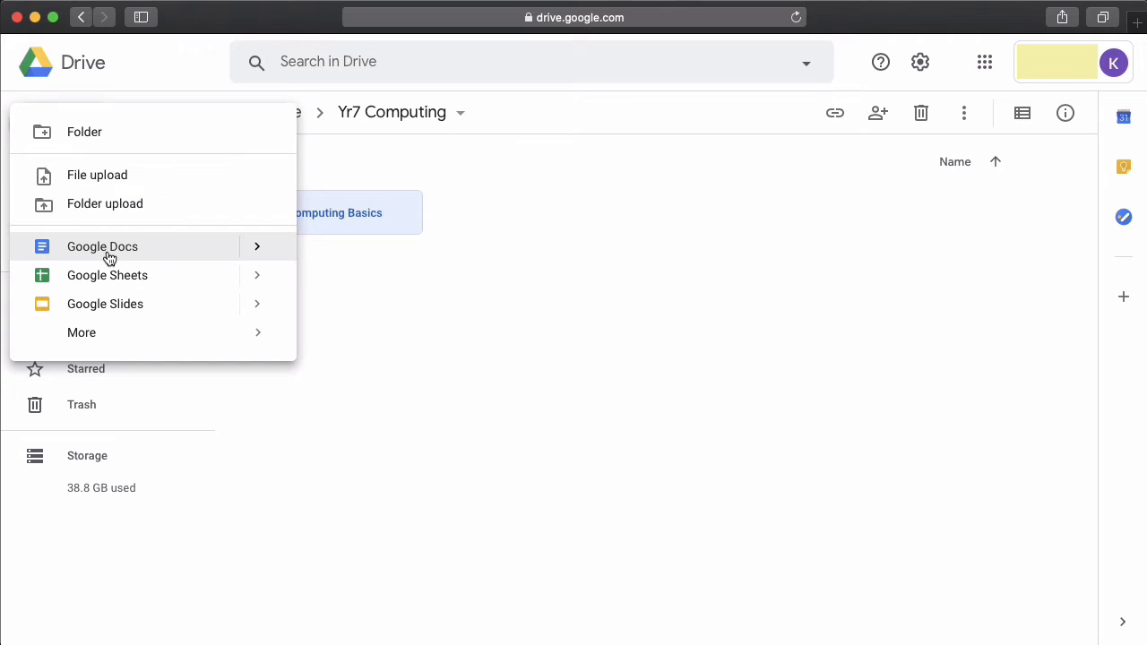
pyautogui.click(534, 360)
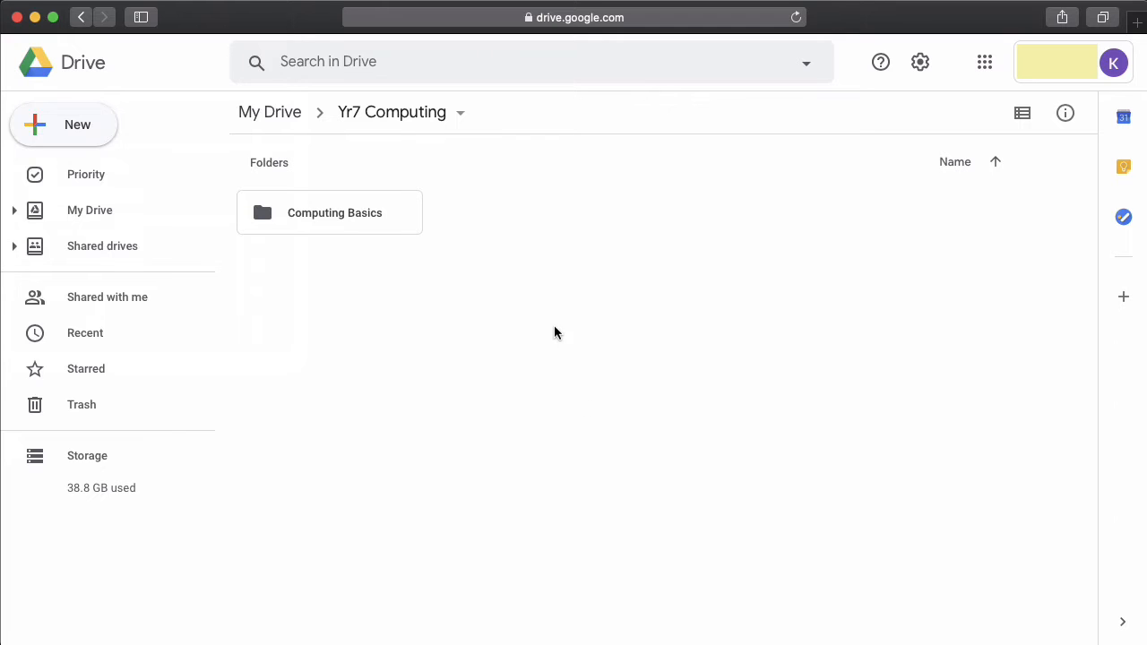
pyautogui.doubleClick(308, 214)
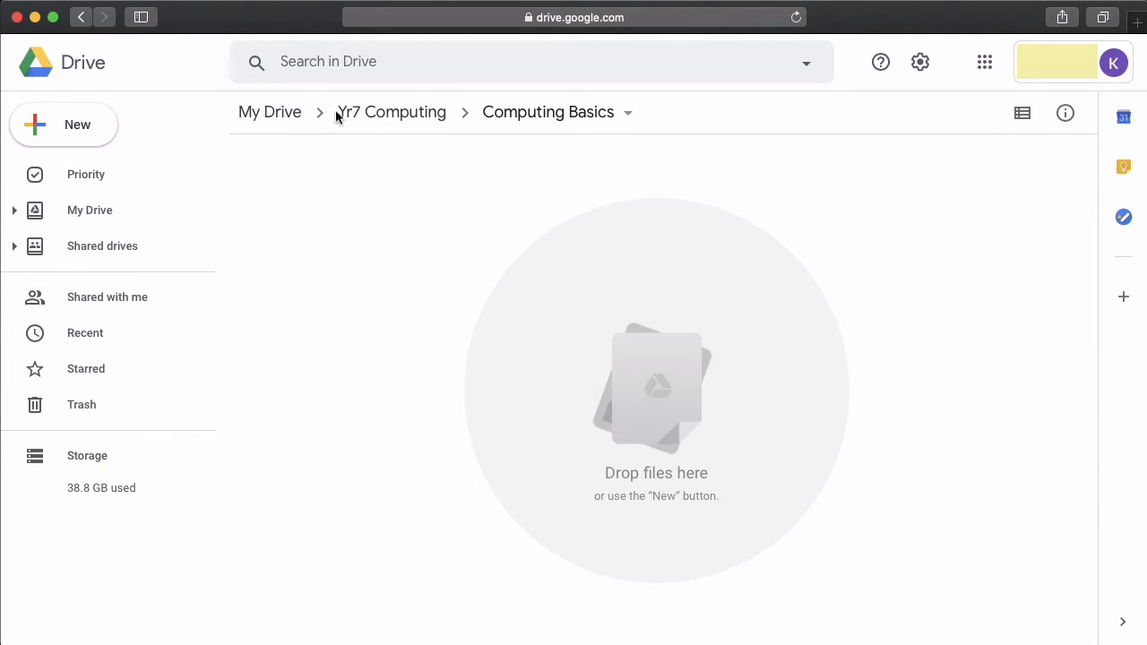
pyautogui.click(379, 117)
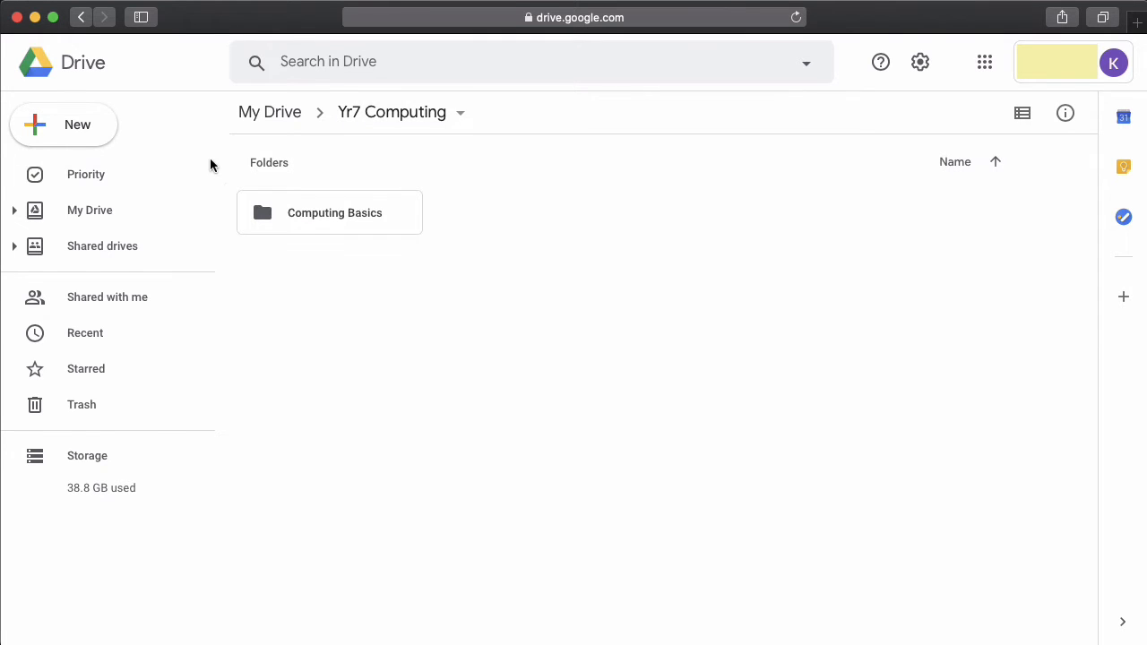
# Create a Google Docs document in the Yr7 Computing folder and name it My First Doc.
pyautogui.click(81, 137)
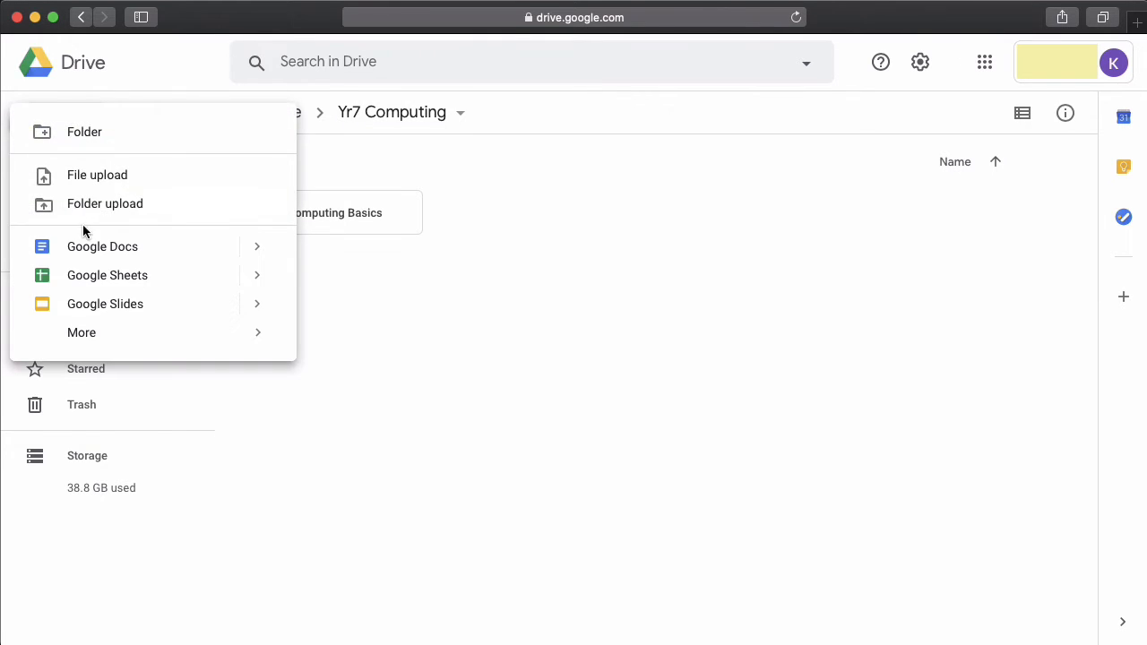
pyautogui.click(90, 247)
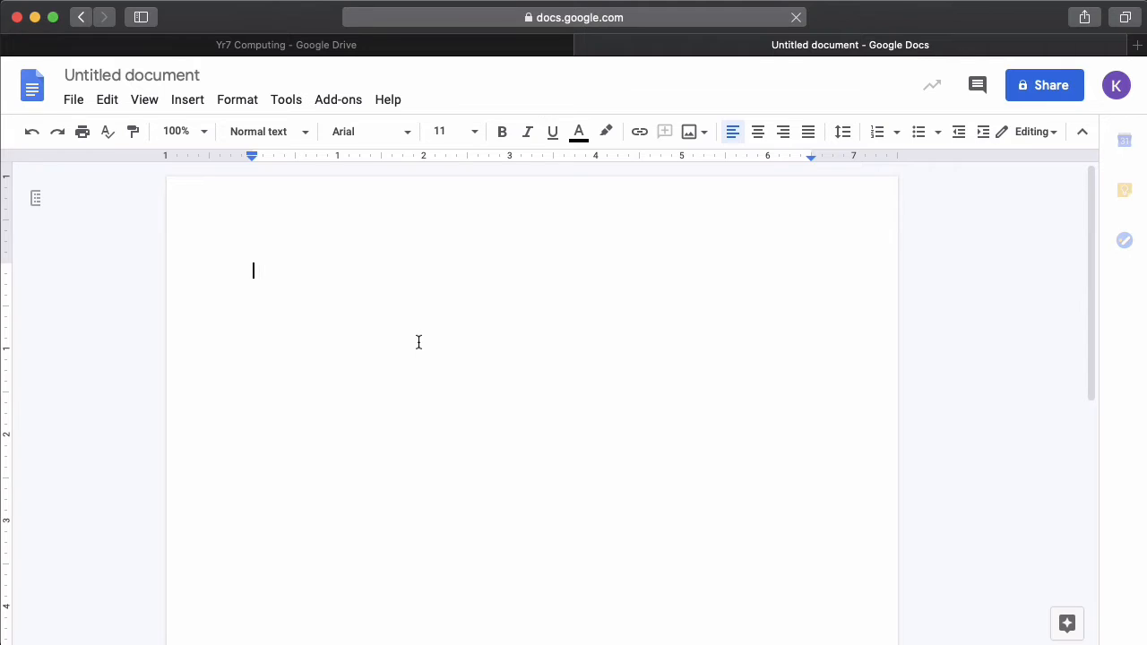
pyautogui.click(194, 79)
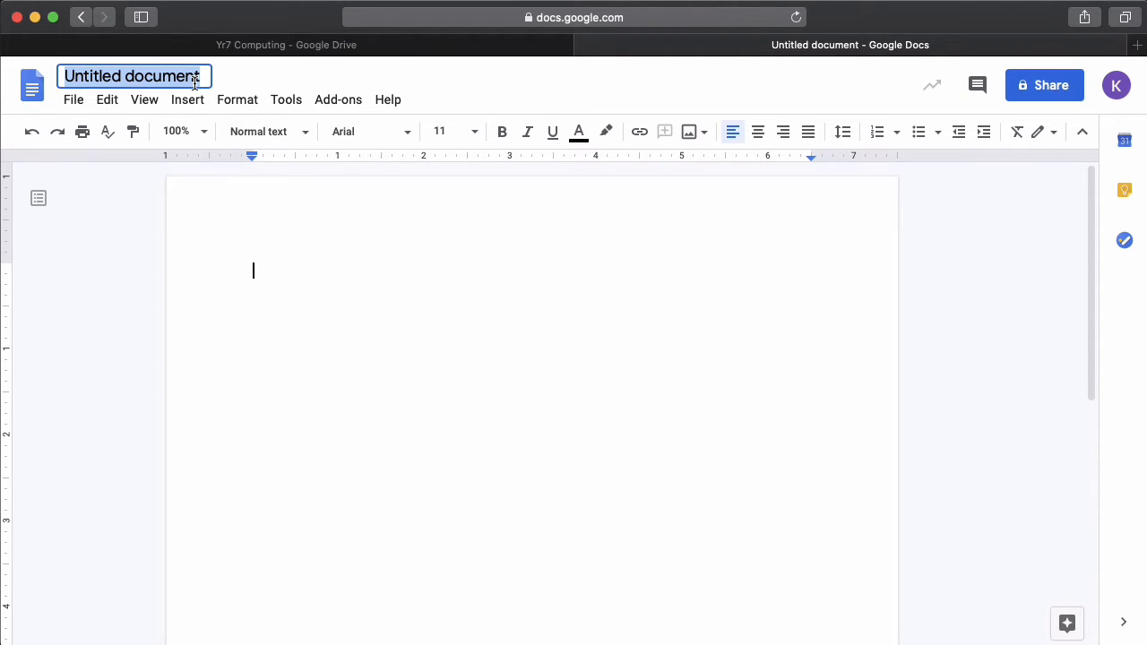
pyautogui.write('M')
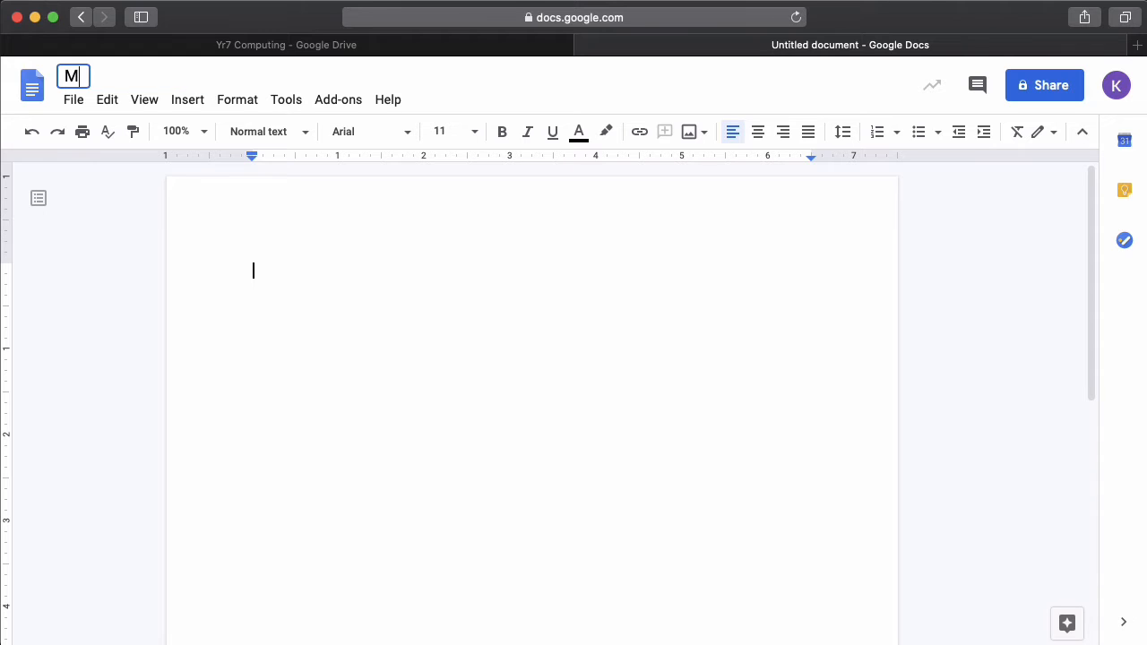
pyautogui.write('y First ')
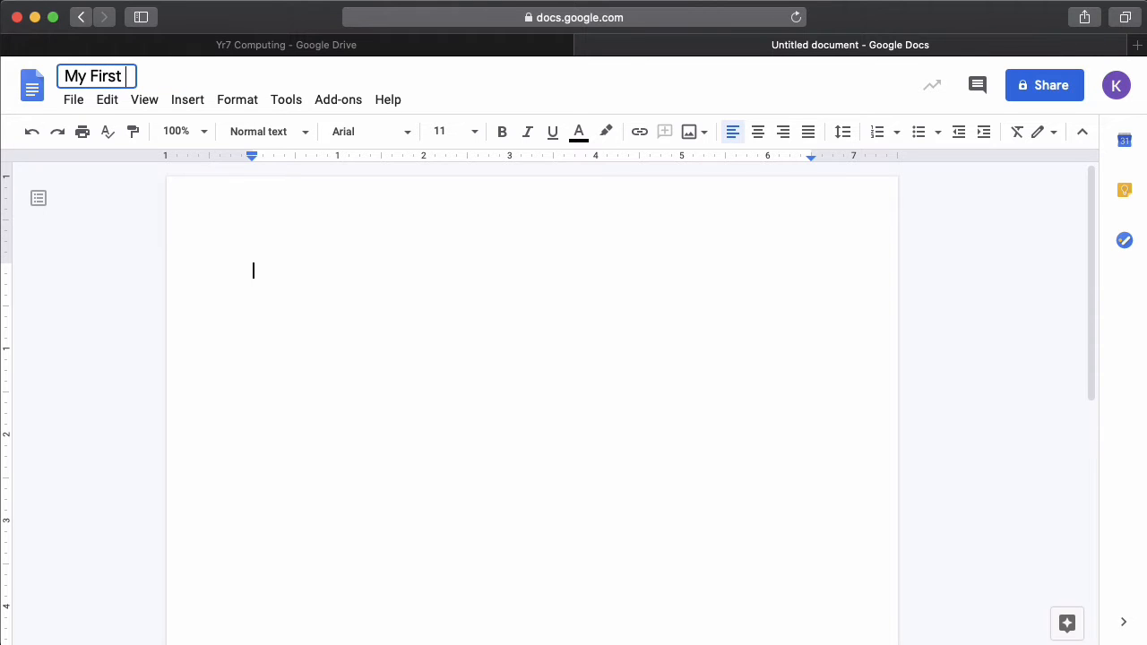
pyautogui.write('Doc')
pyautogui.click(301, 81)
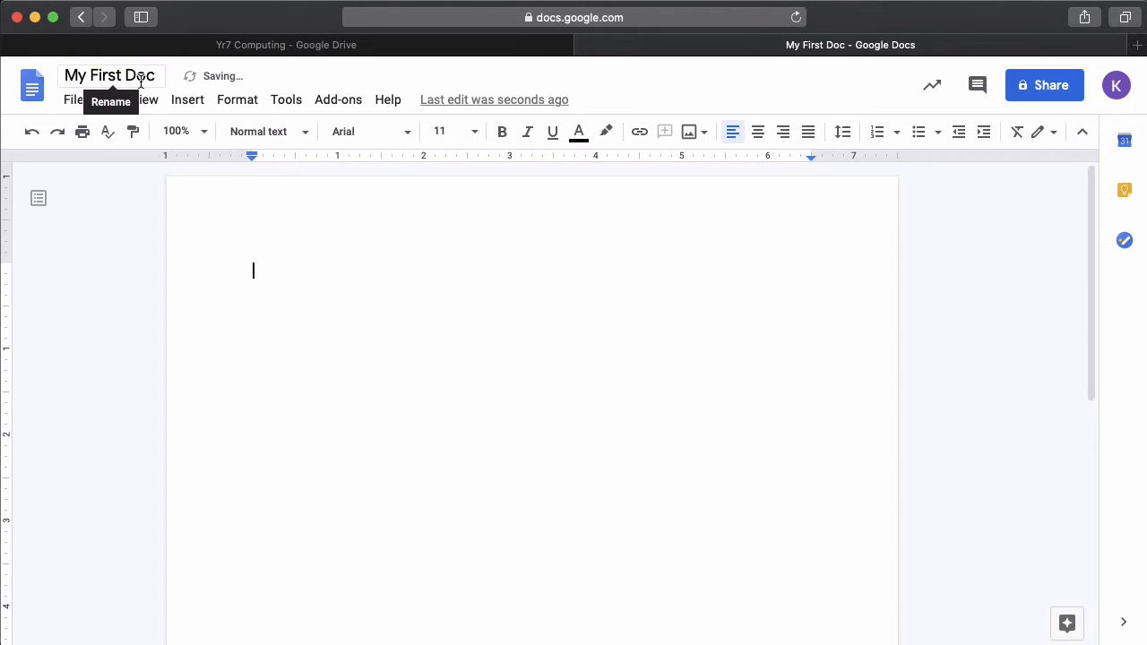
# Switch back to Google Drive, move My First Doc from Yr7 Computing into the Computing Basics folder, and open that folder.
pyautogui.click(585, 46)
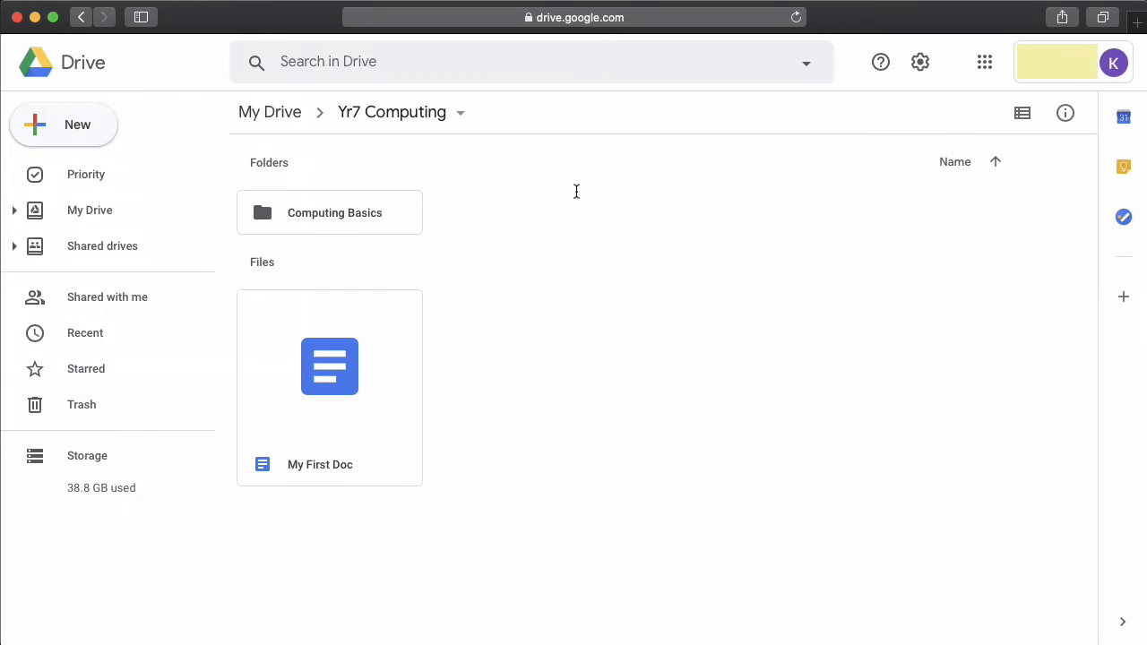
pyautogui.doubleClick(337, 212)
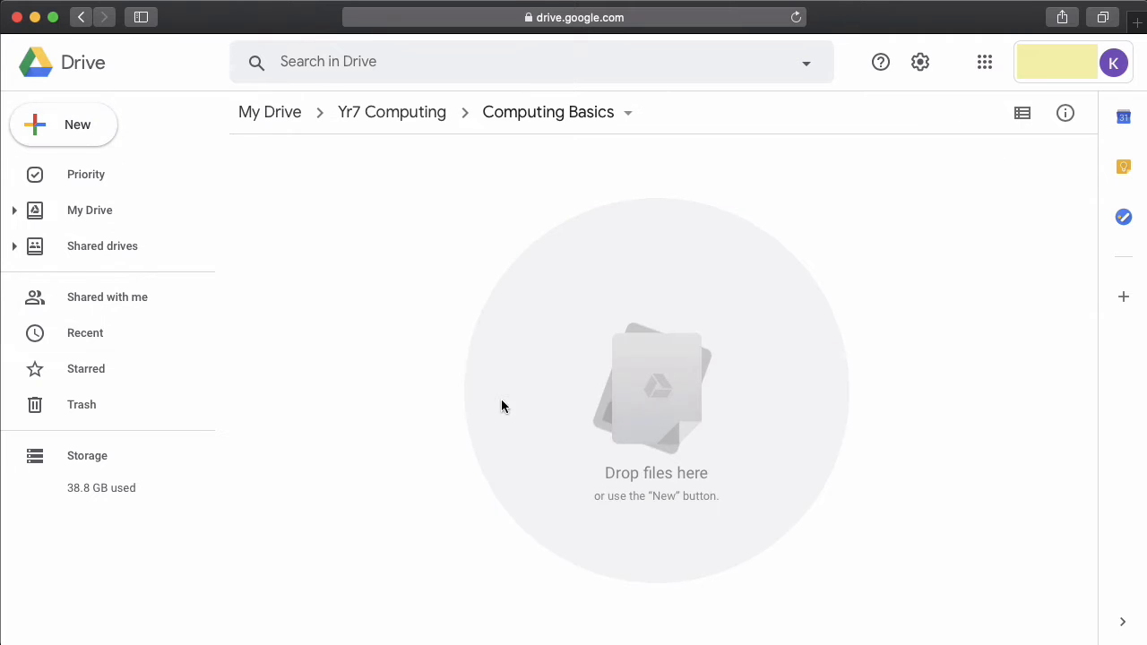
pyautogui.click(366, 115)
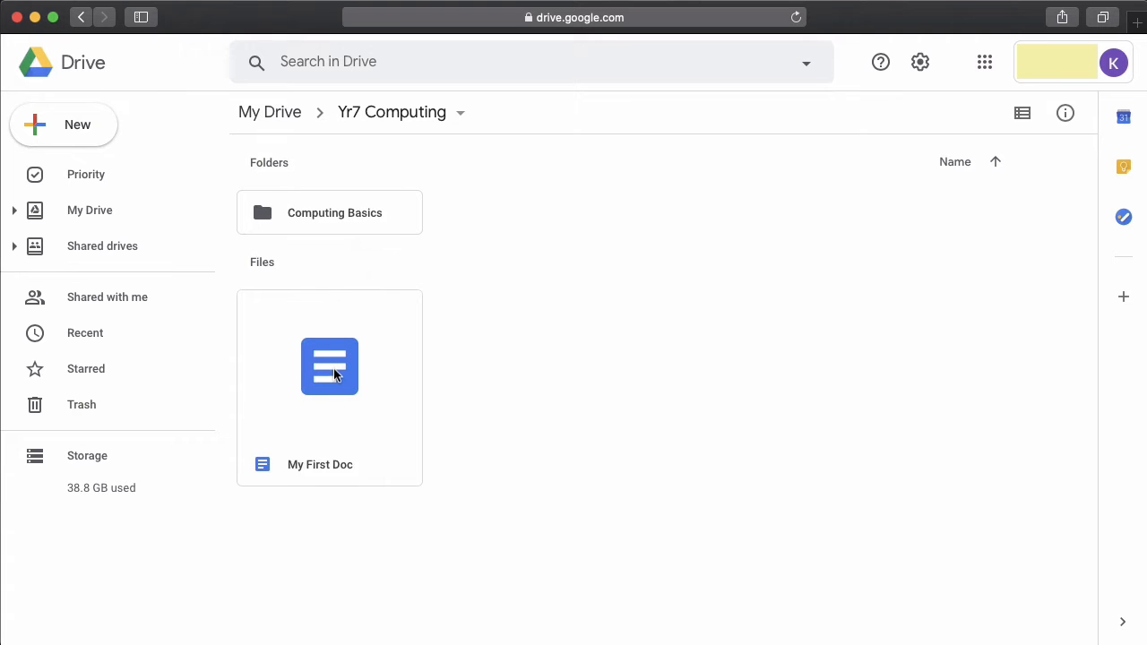
pyautogui.moveTo(333, 370); pyautogui.dragTo(323, 213)
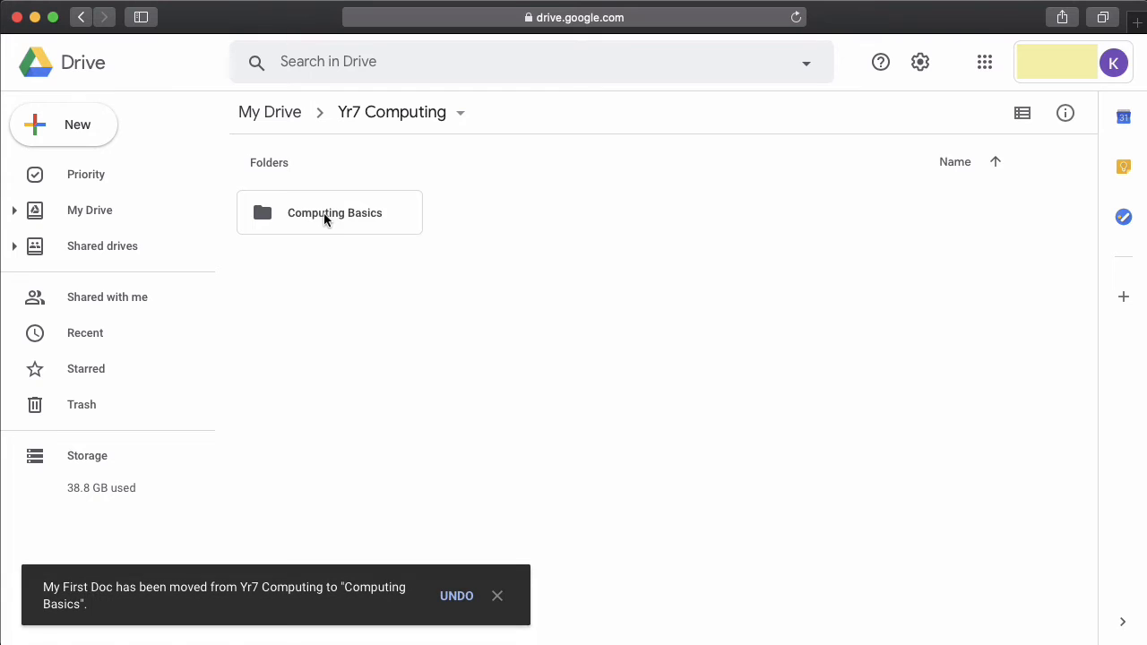
pyautogui.doubleClick(321, 213)
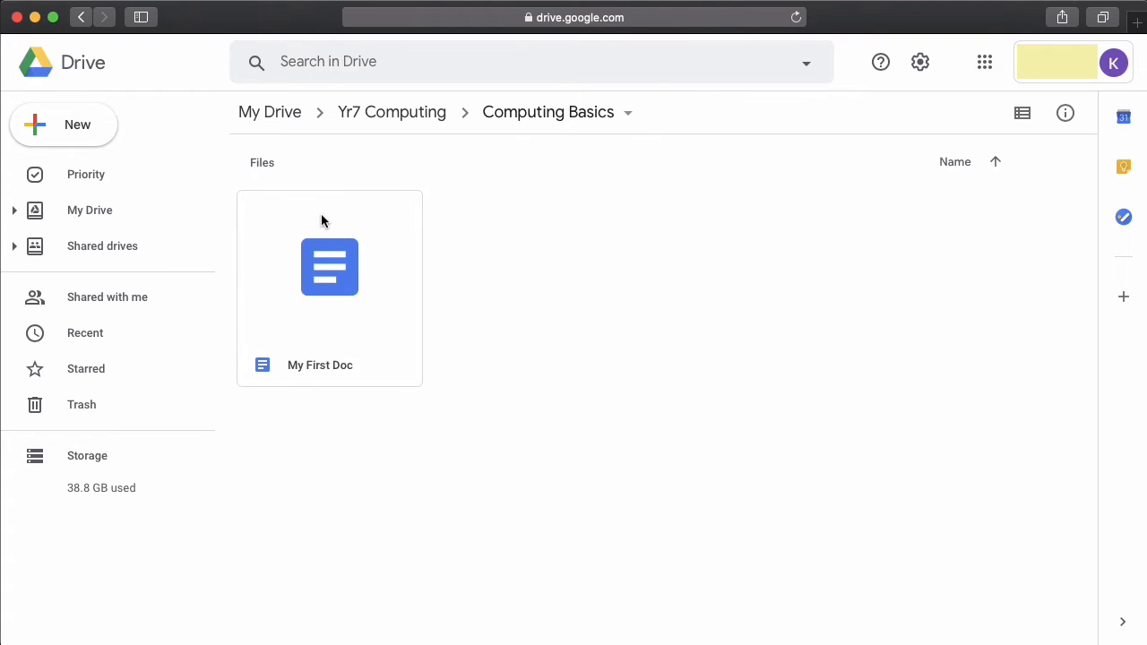
pyautogui.rightClick(333, 263)
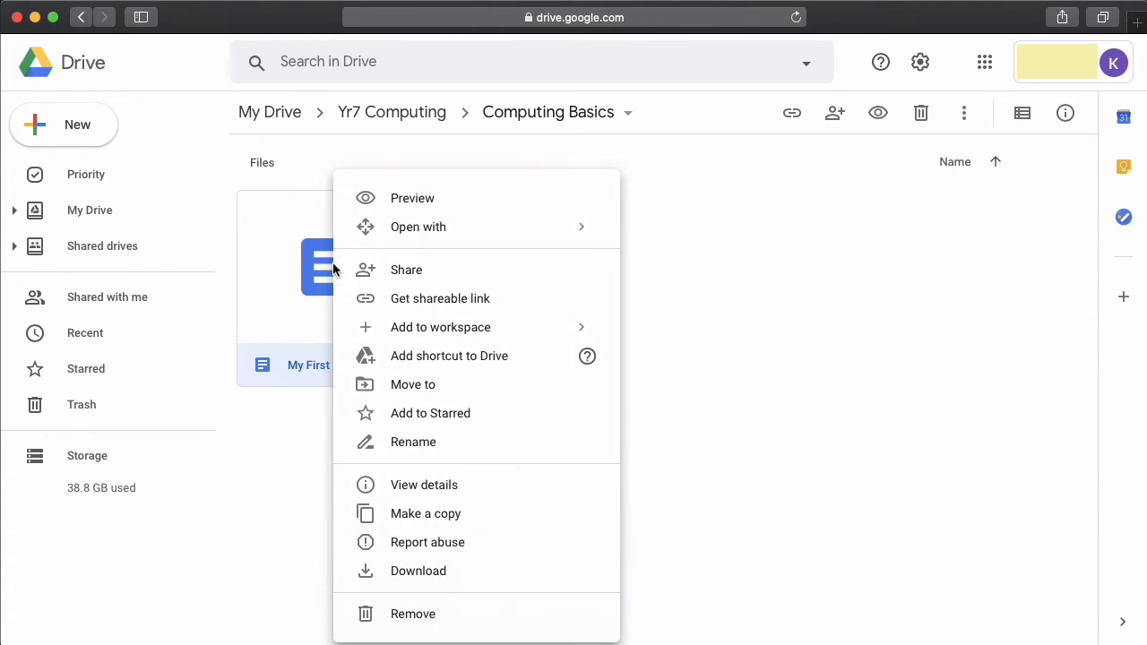
pyautogui.click(435, 388)
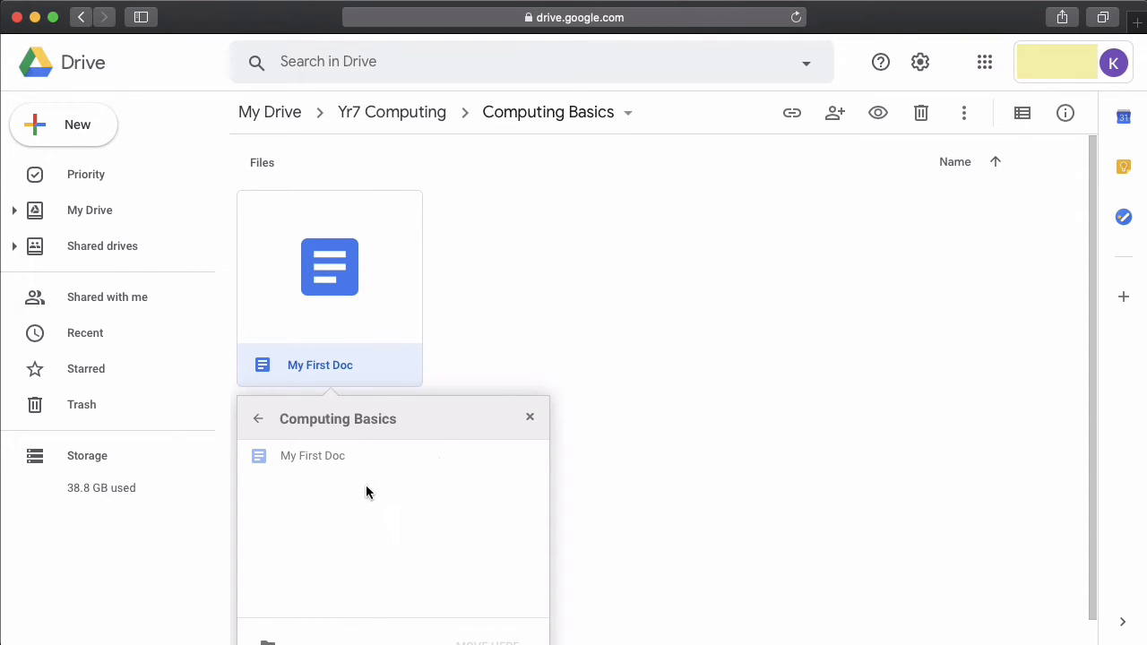
pyautogui.click(257, 419)
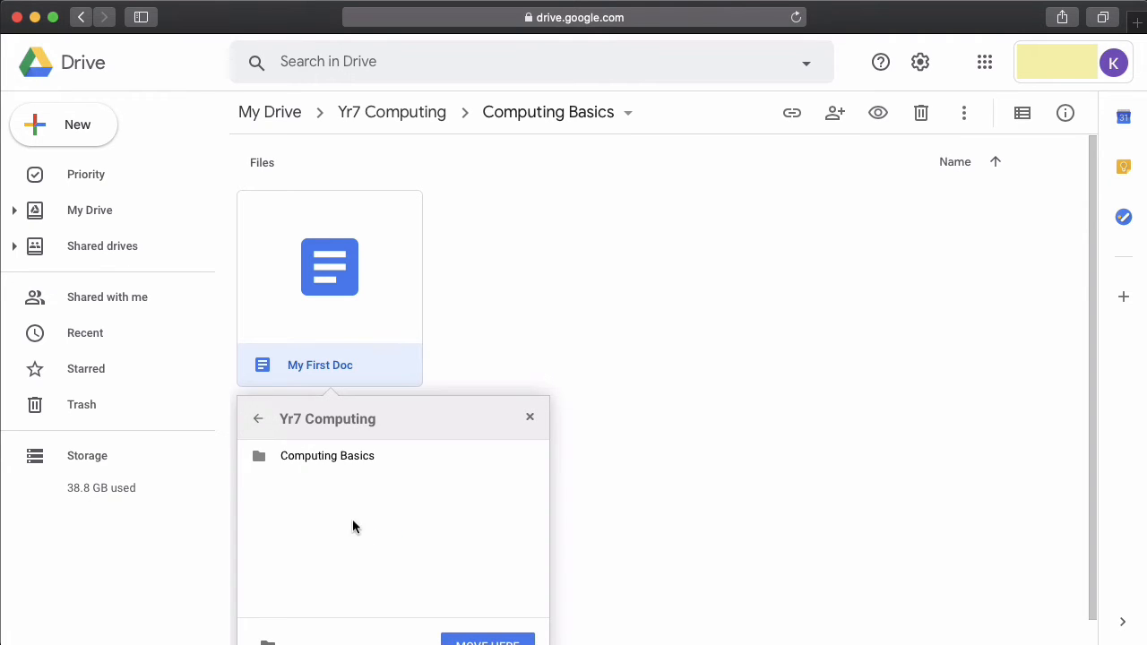
pyautogui.click(257, 418)
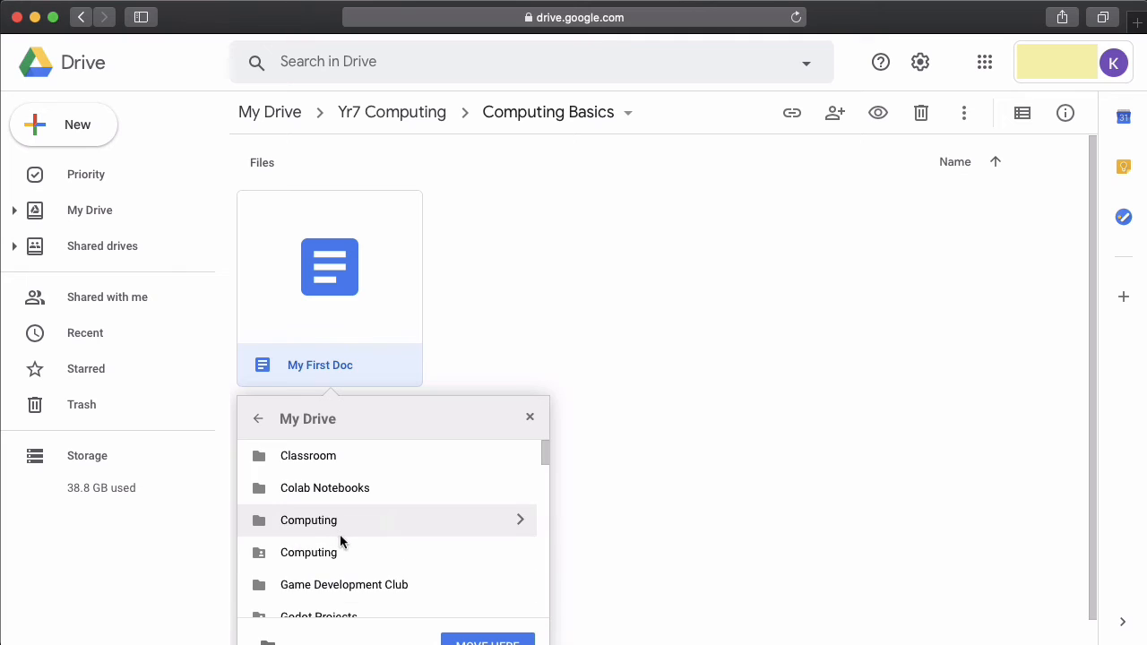
pyautogui.click(529, 421)
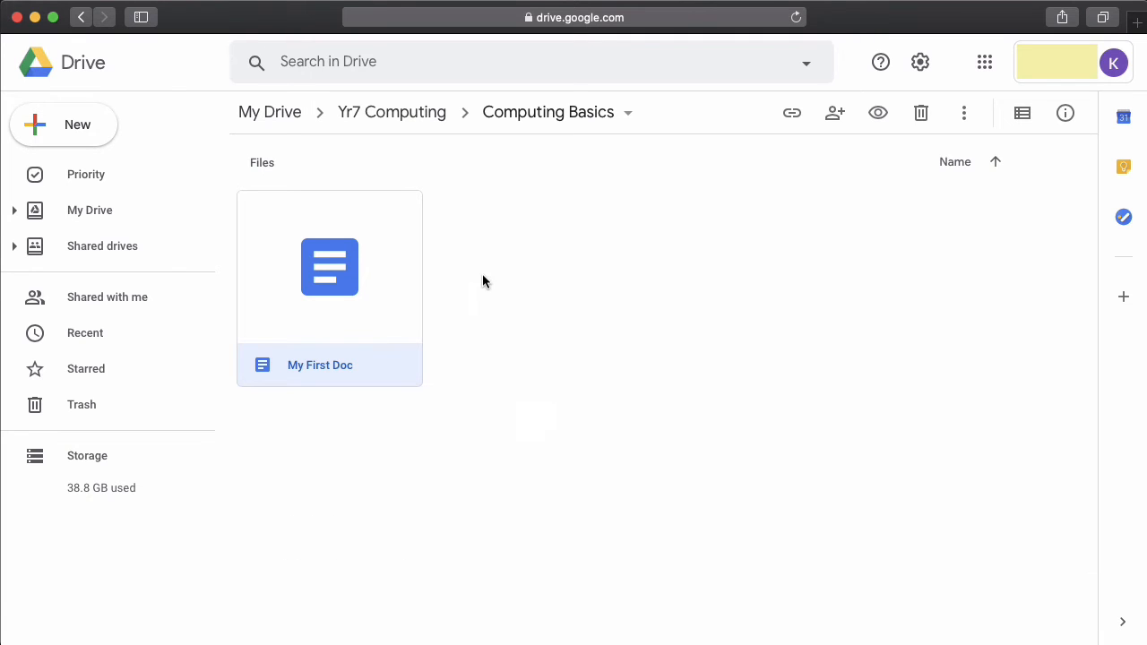
# Open My First Doc from the Computing Basics folder and enter "Title" as its first line.
pyautogui.doubleClick(339, 284)
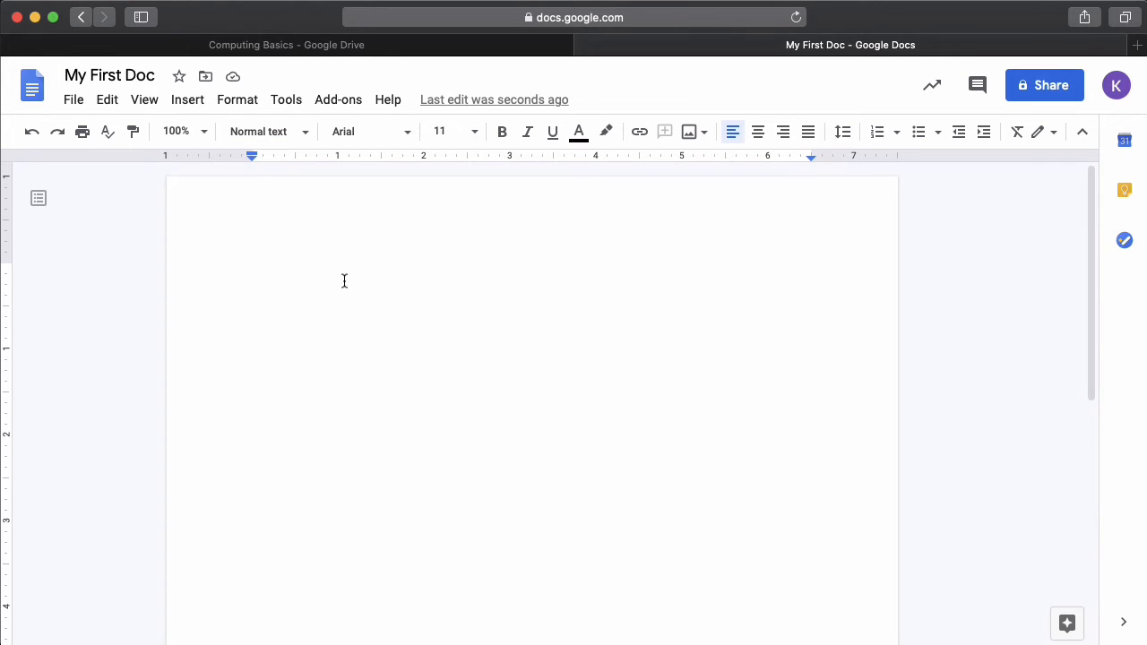
pyautogui.write('Title')
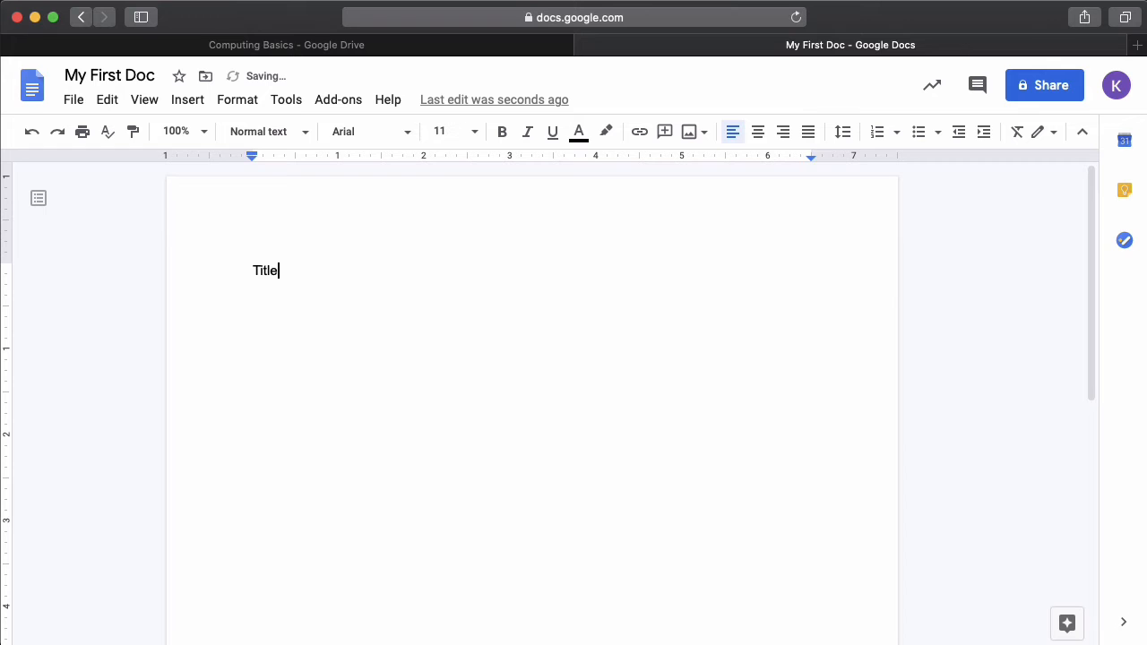
# Format the word Title as bold, font size 36, in Proxima Nova.
pyautogui.doubleClick(266, 272)
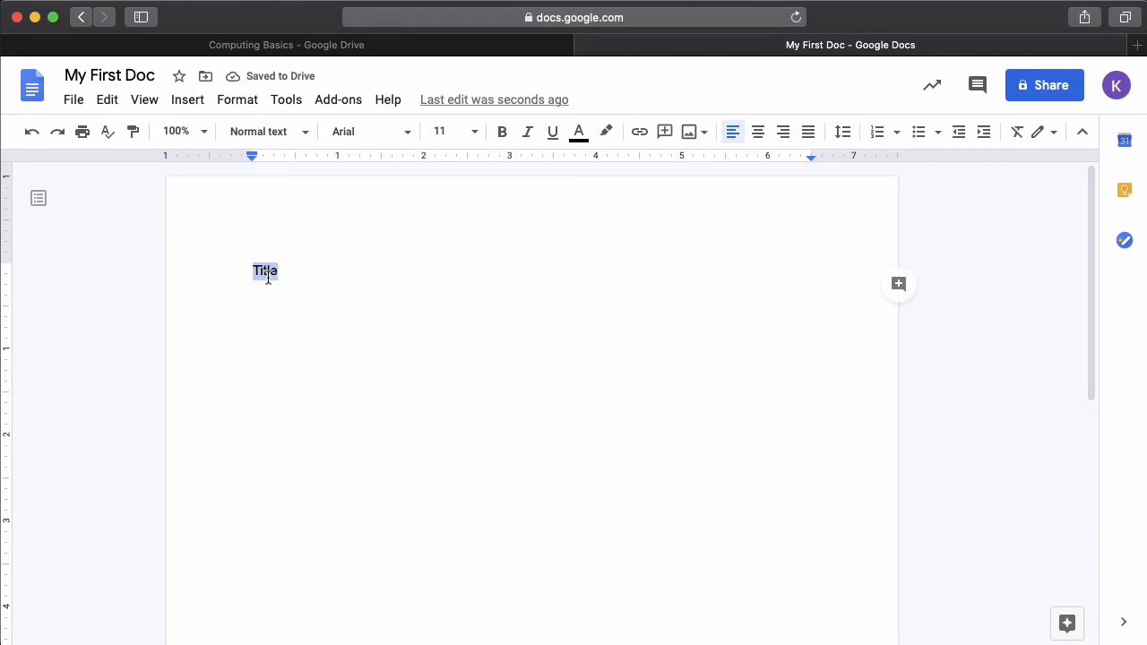
pyautogui.click(497, 136)
pyautogui.click(475, 134)
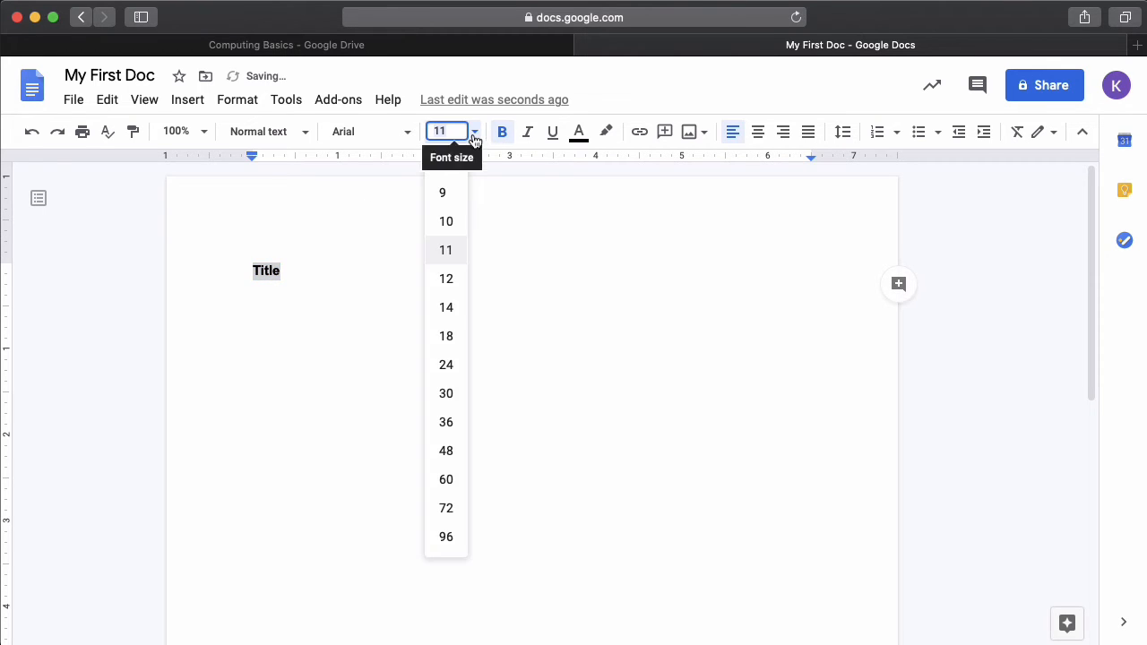
pyautogui.click(454, 422)
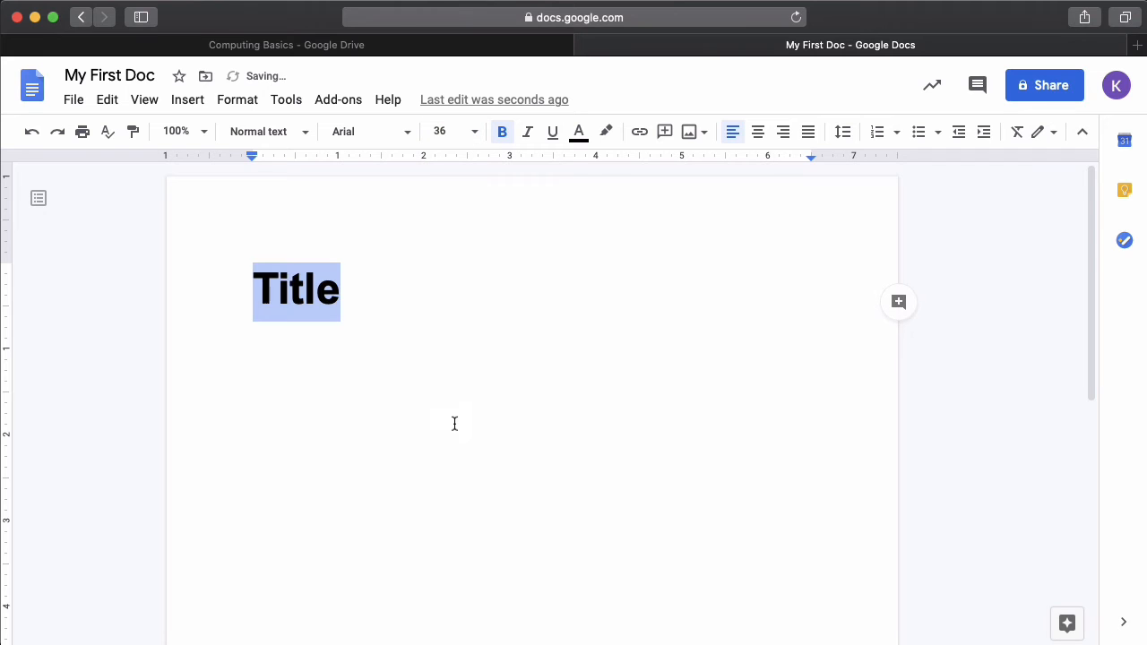
pyautogui.click(403, 135)
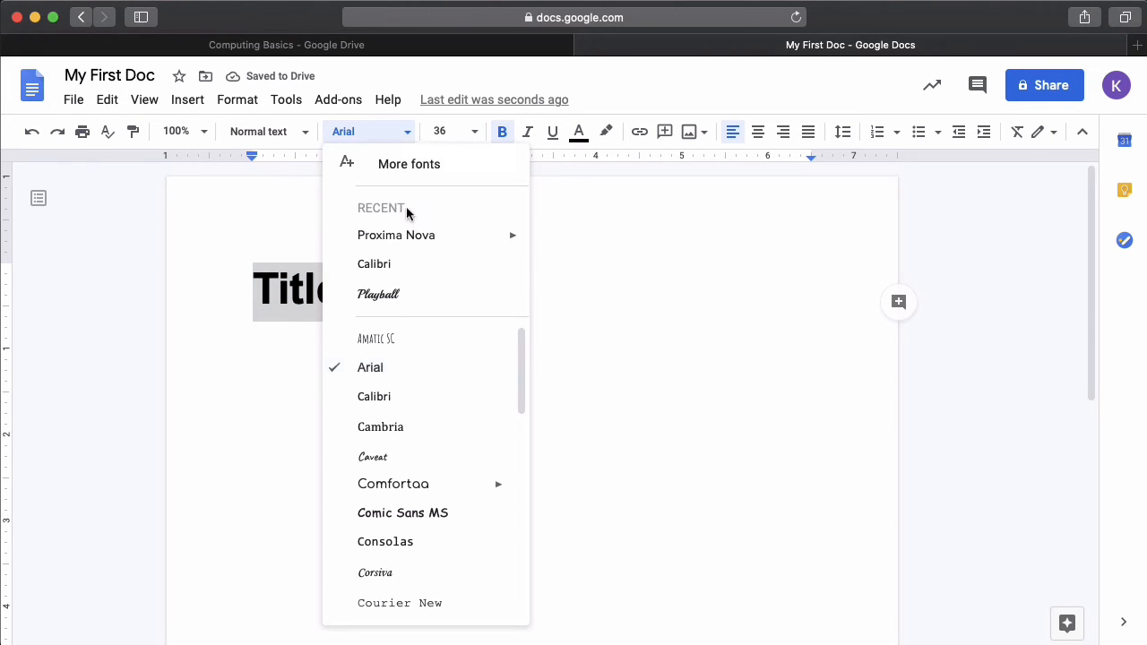
pyautogui.click(410, 236)
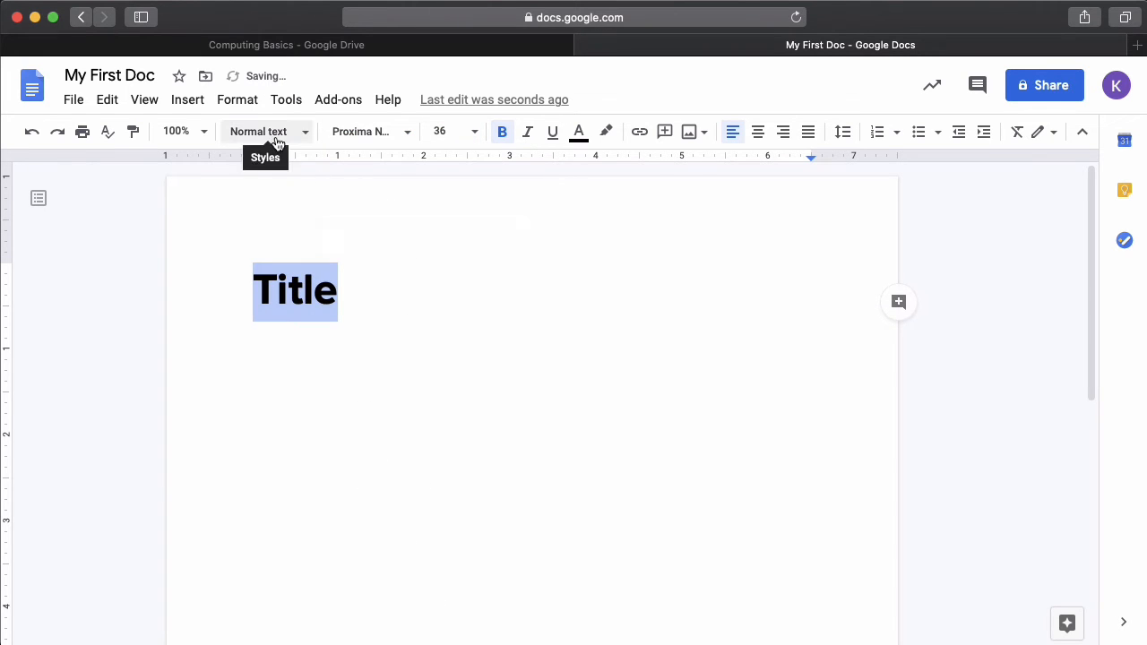
# Centre the title on the page and start a new line below it.
pyautogui.click(757, 132)
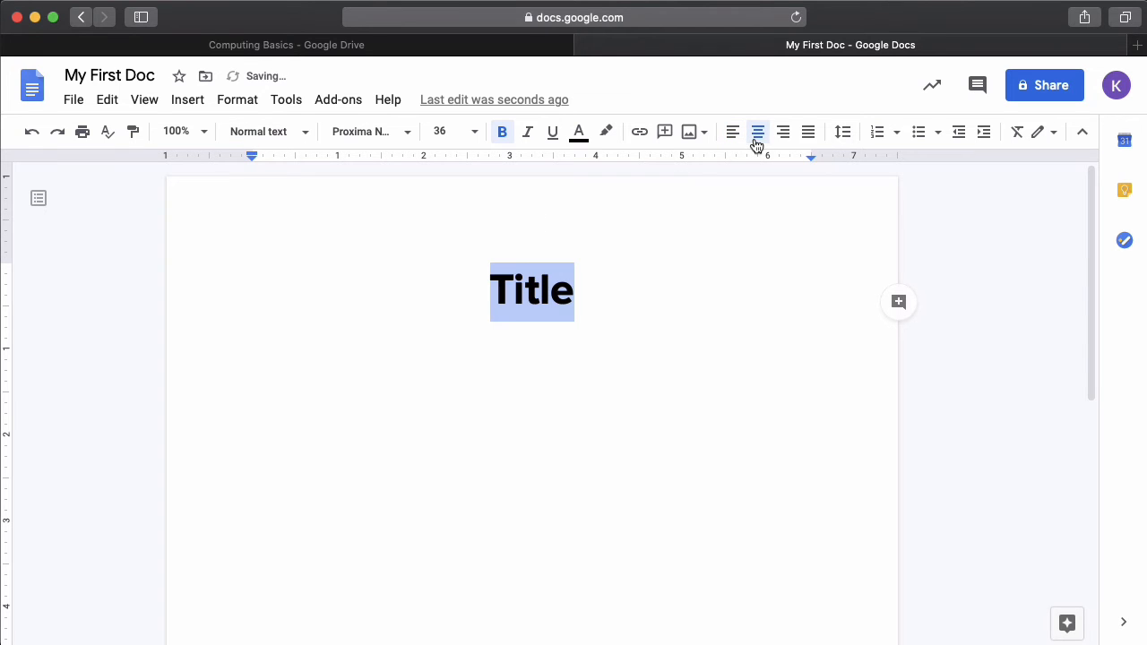
pyautogui.click(641, 296)
pyautogui.press('Return')
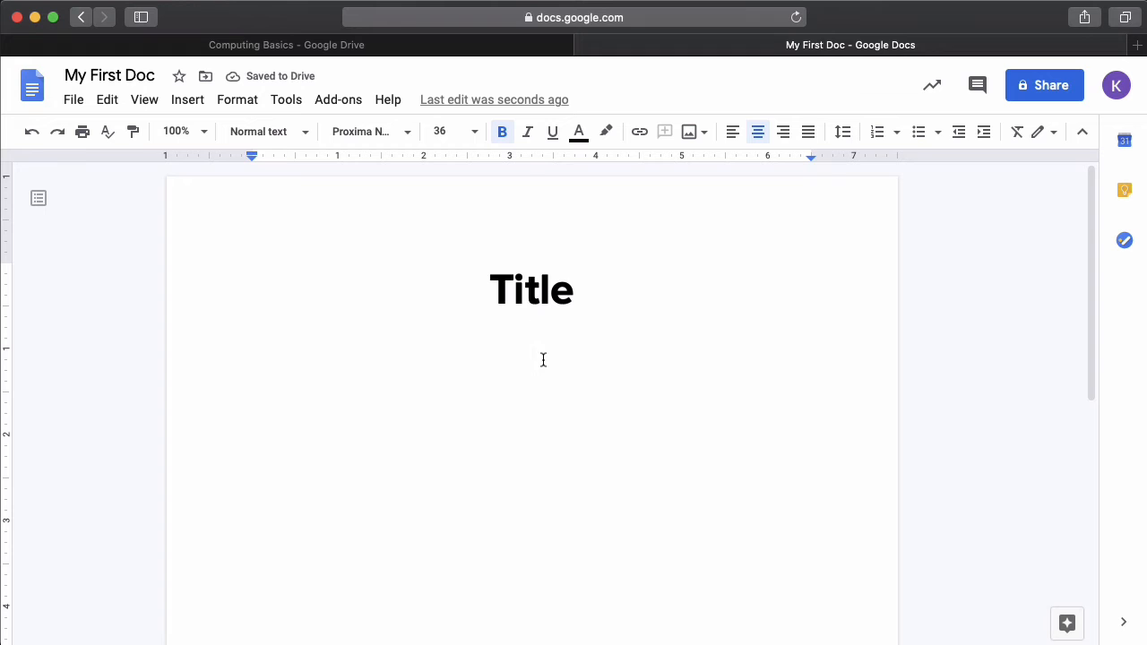
# Format the new line below the title as left-aligned, non-bold text at font size 12.
pyautogui.click(474, 137)
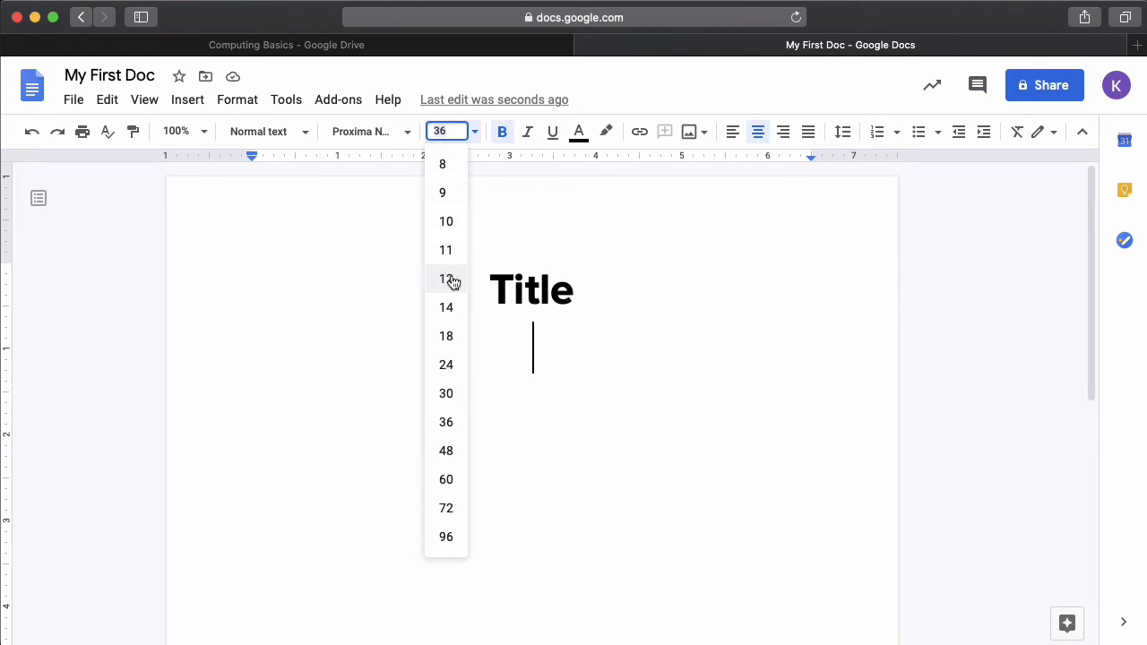
pyautogui.click(453, 280)
pyautogui.click(503, 134)
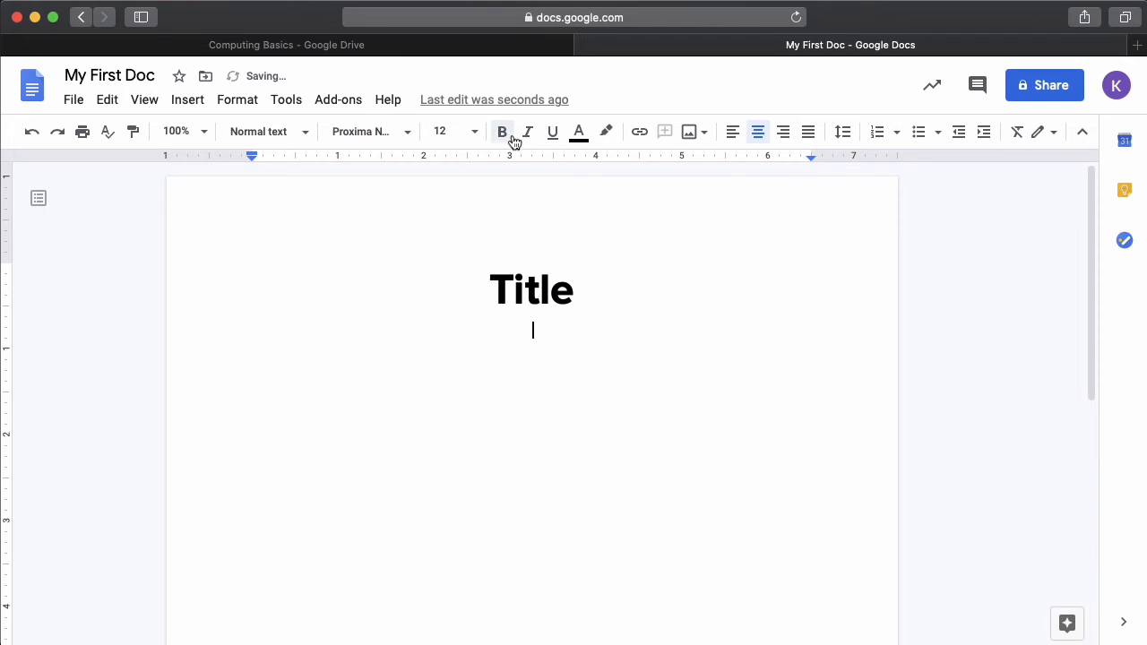
pyautogui.click(734, 139)
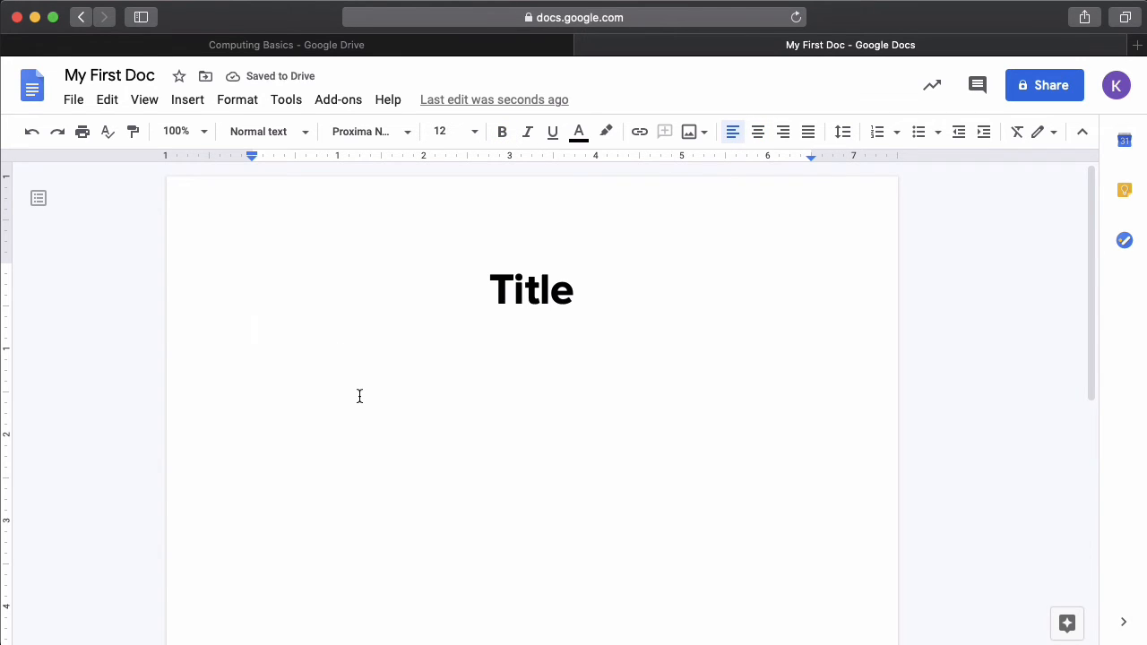
# Enter "Hi My name is" followed by the writer's name, dismiss the Smart Compose tip, and start a new line.
pyautogui.write('Hi ')
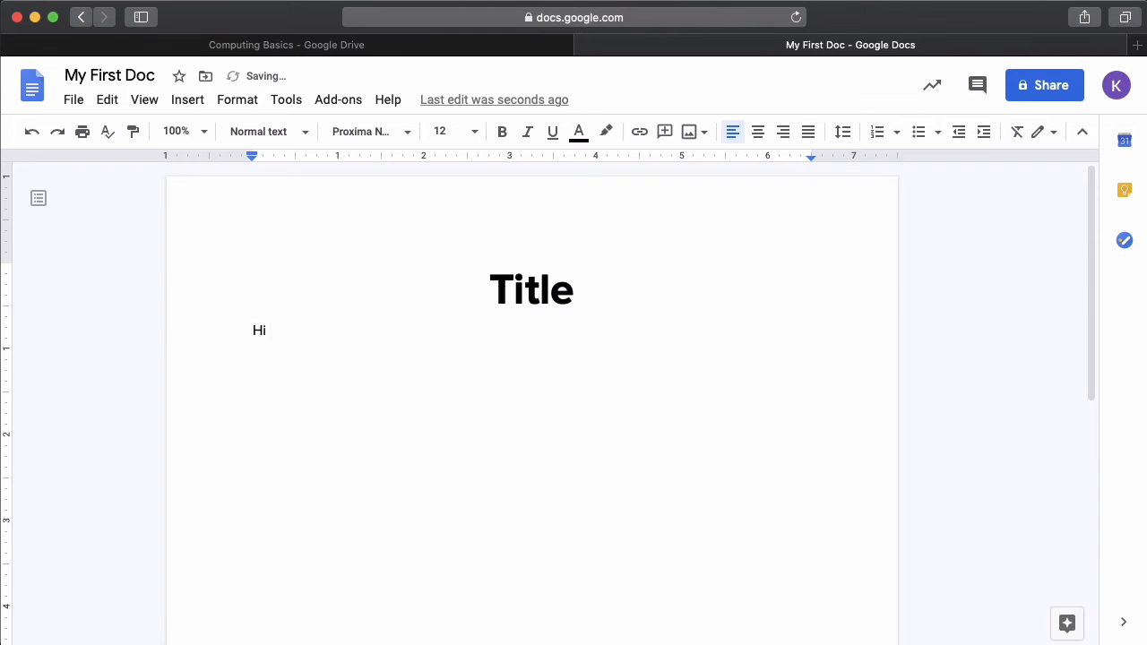
pyautogui.write('My name ')
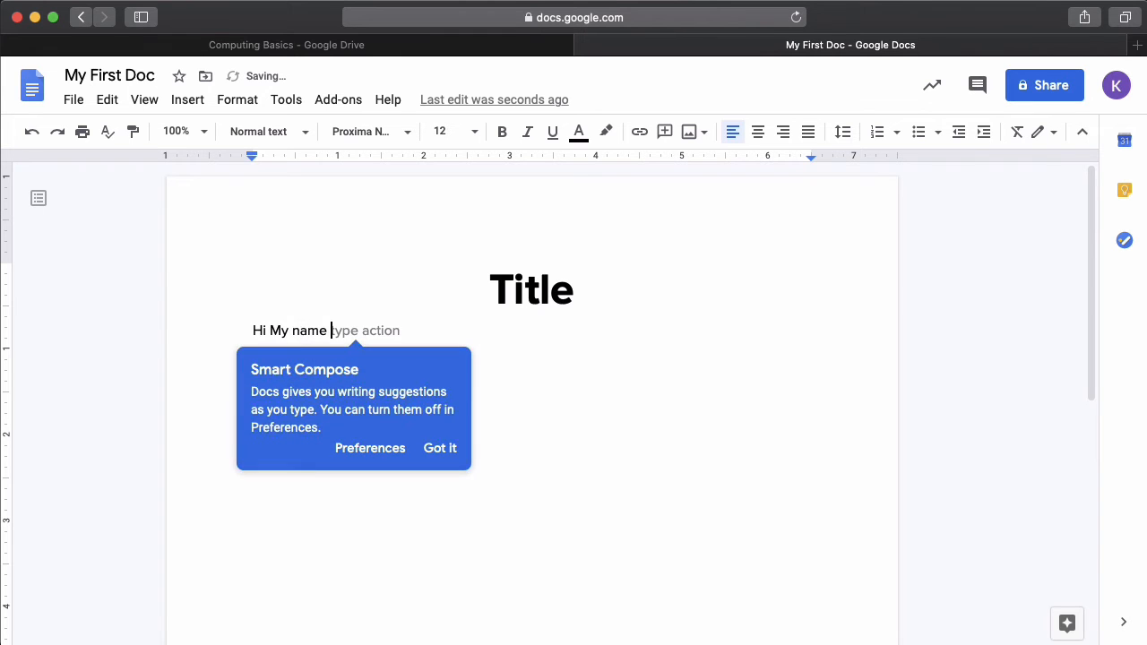
pyautogui.write('is Mr C')
pyautogui.click(440, 449)
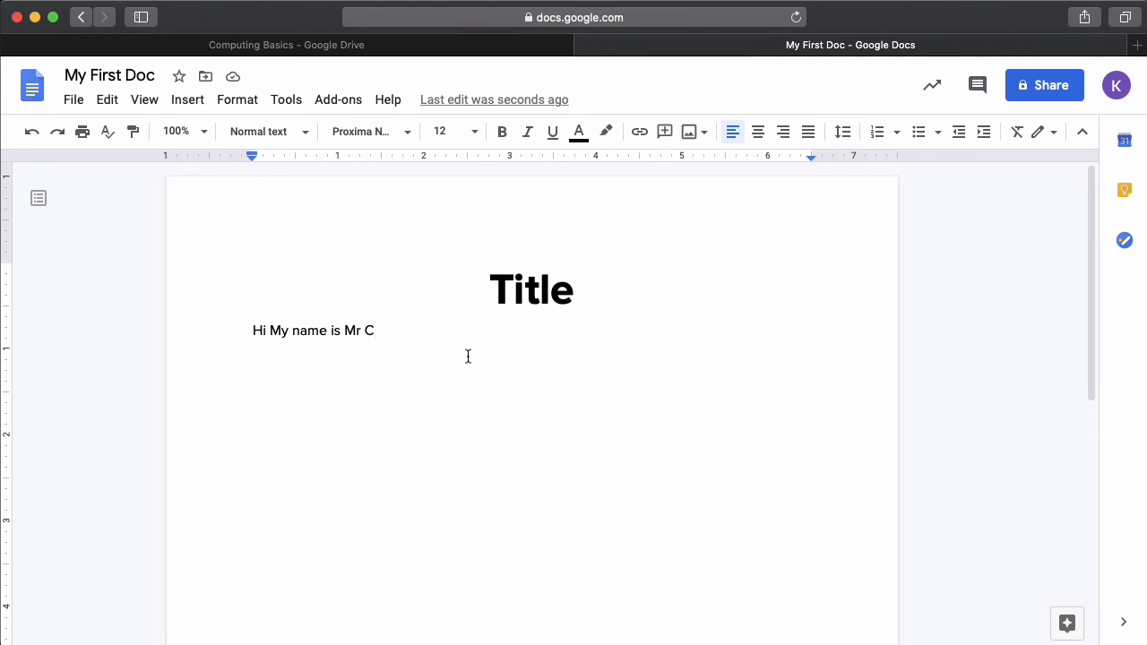
pyautogui.press('Return')
# Open Google in a new browser tab and search for images of "People".
pyautogui.click(1136, 45)
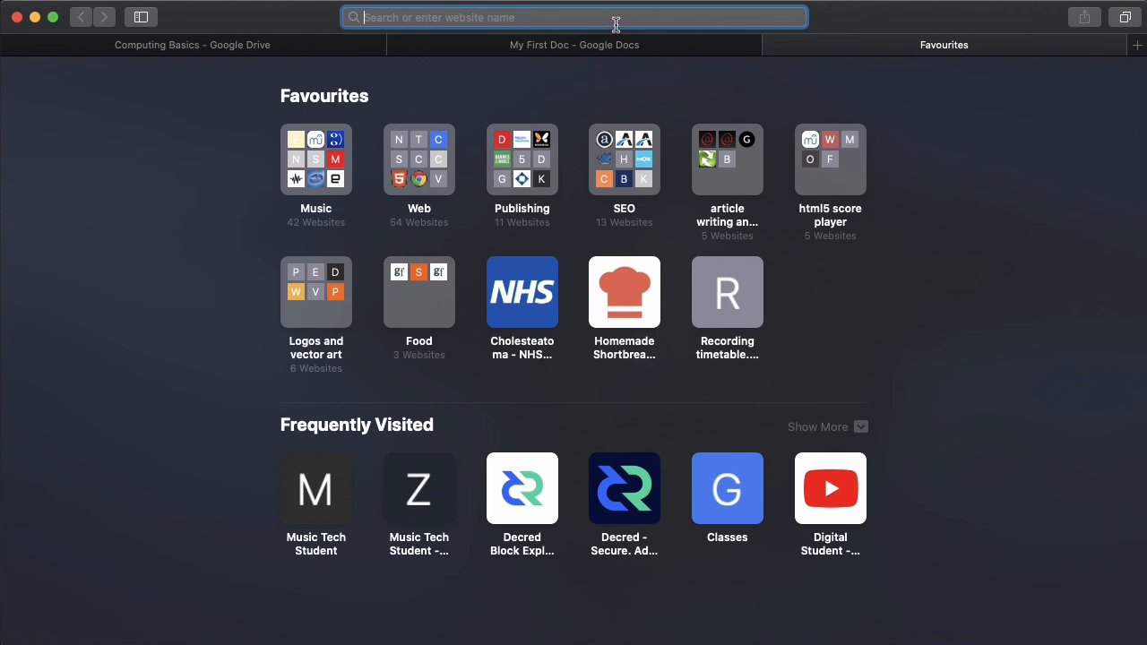
pyautogui.write('googl')
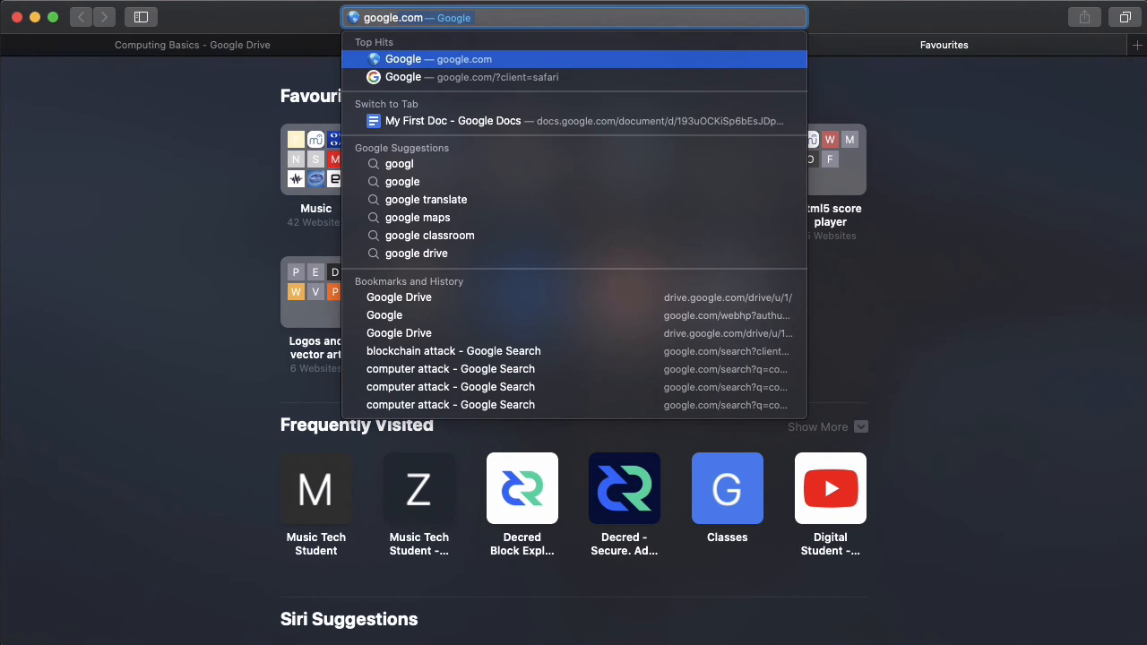
pyautogui.write('e')
pyautogui.press('Return')
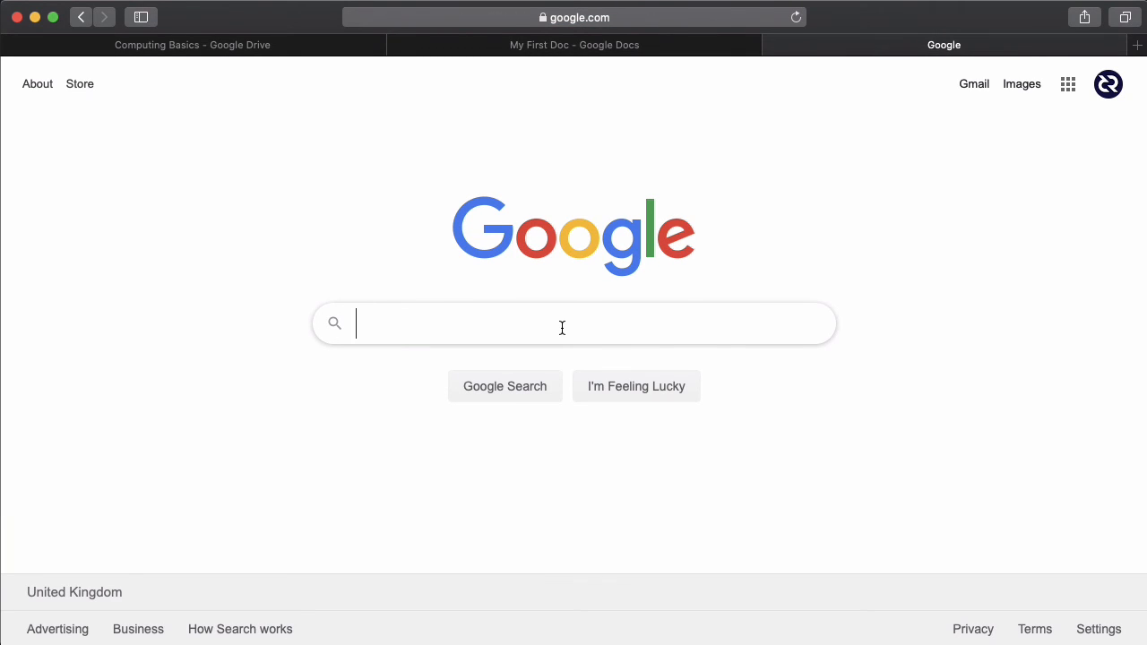
pyautogui.write('People')
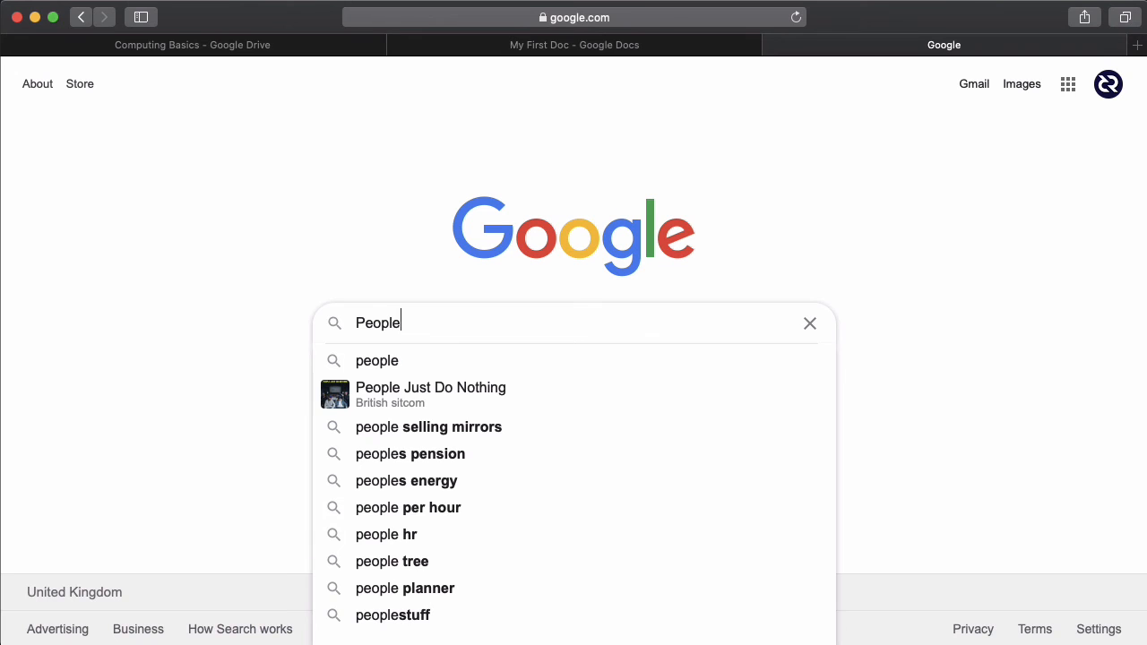
pyautogui.press('Return')
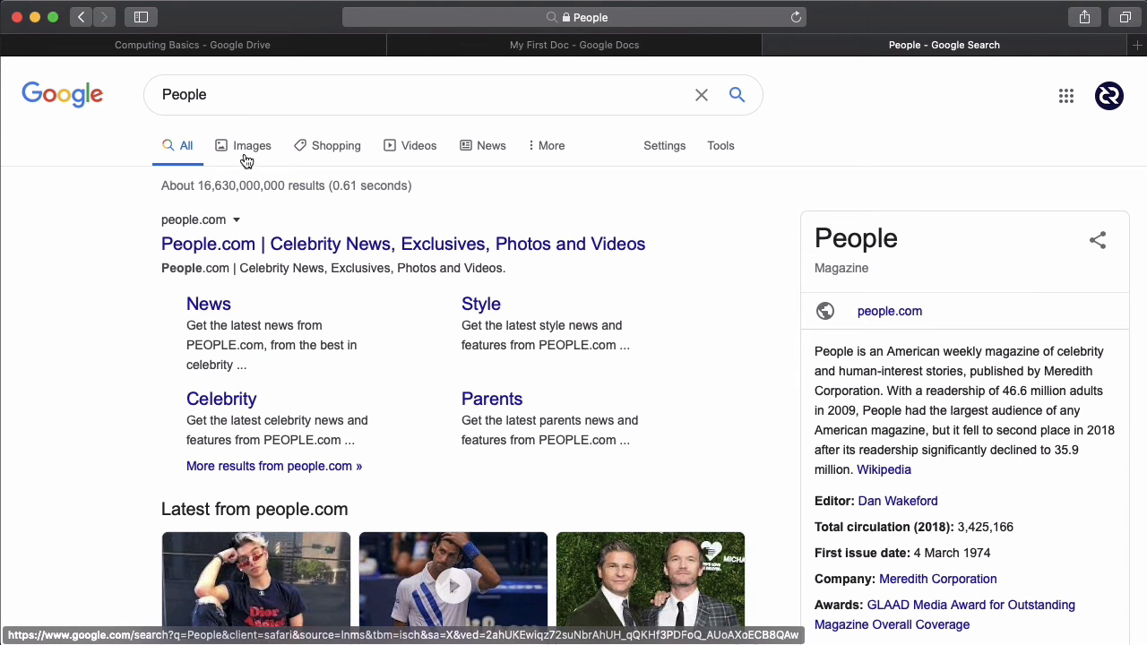
pyautogui.click(246, 154)
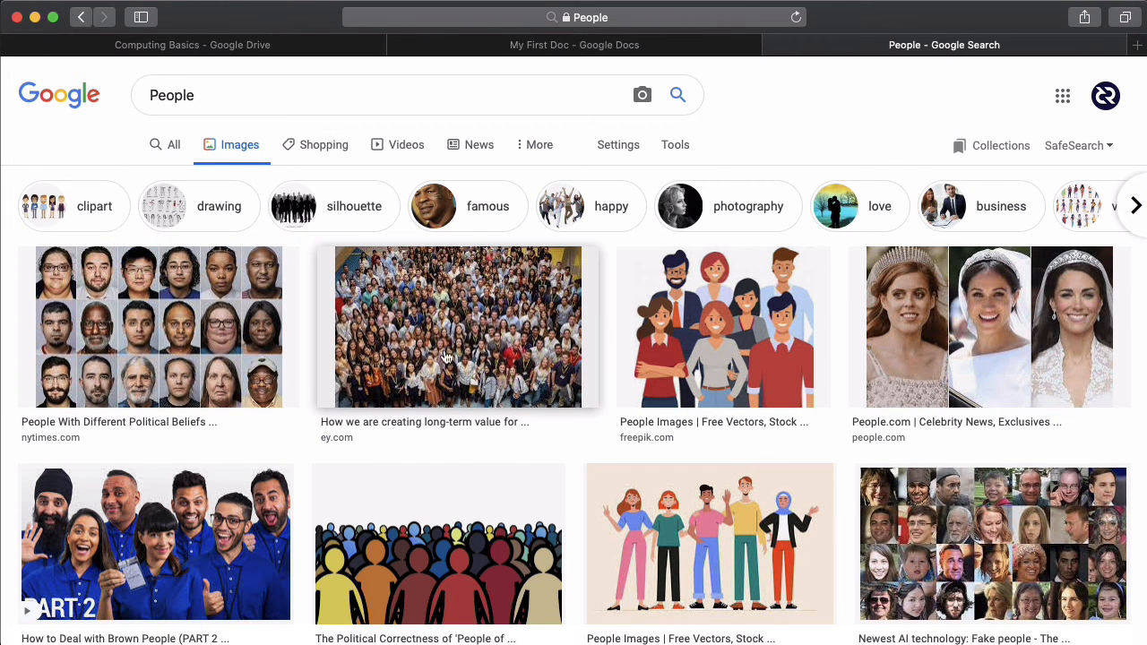
# Copy the Freepik illustration of a group of people from the image results and switch back to My First Doc.
pyautogui.click(730, 335)
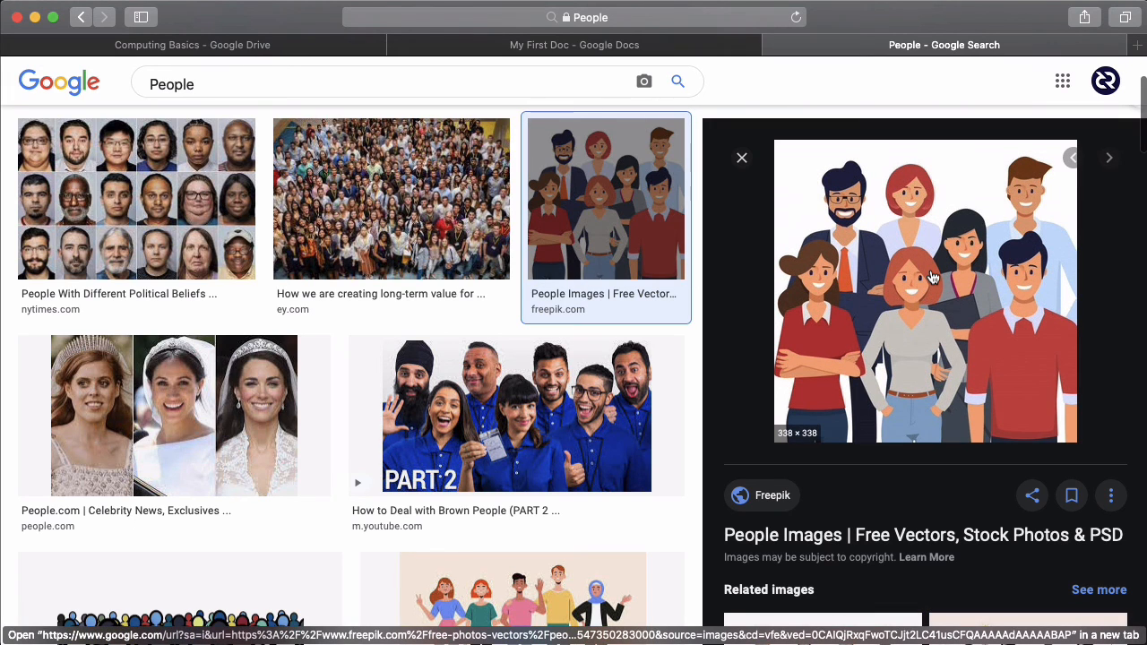
pyautogui.rightClick(930, 270)
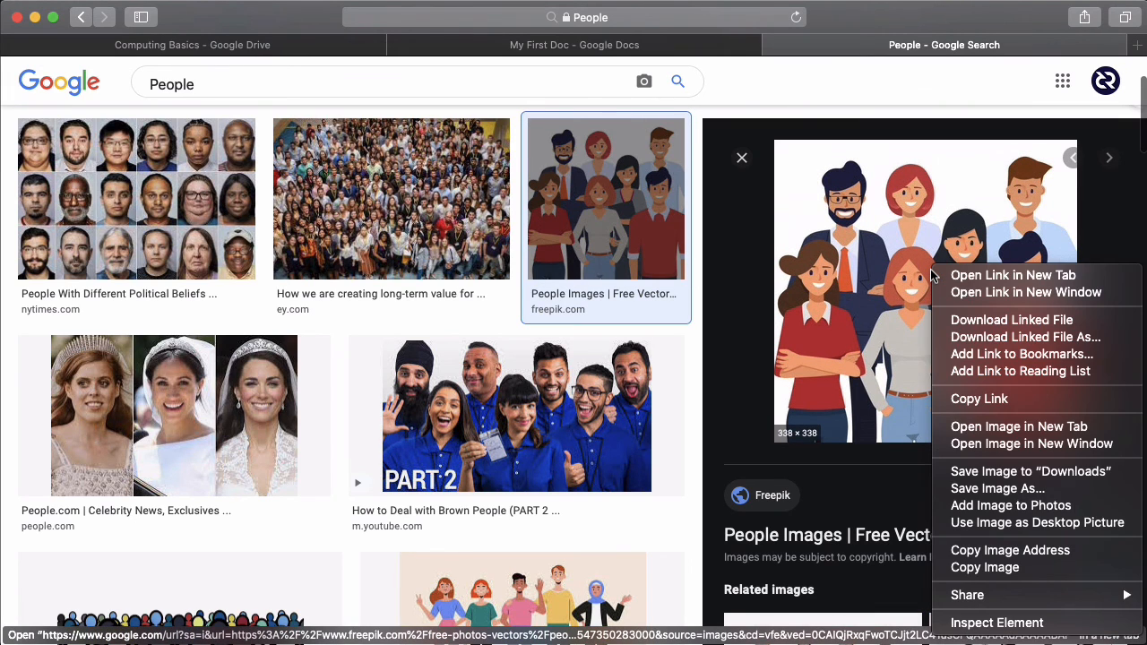
pyautogui.click(1051, 568)
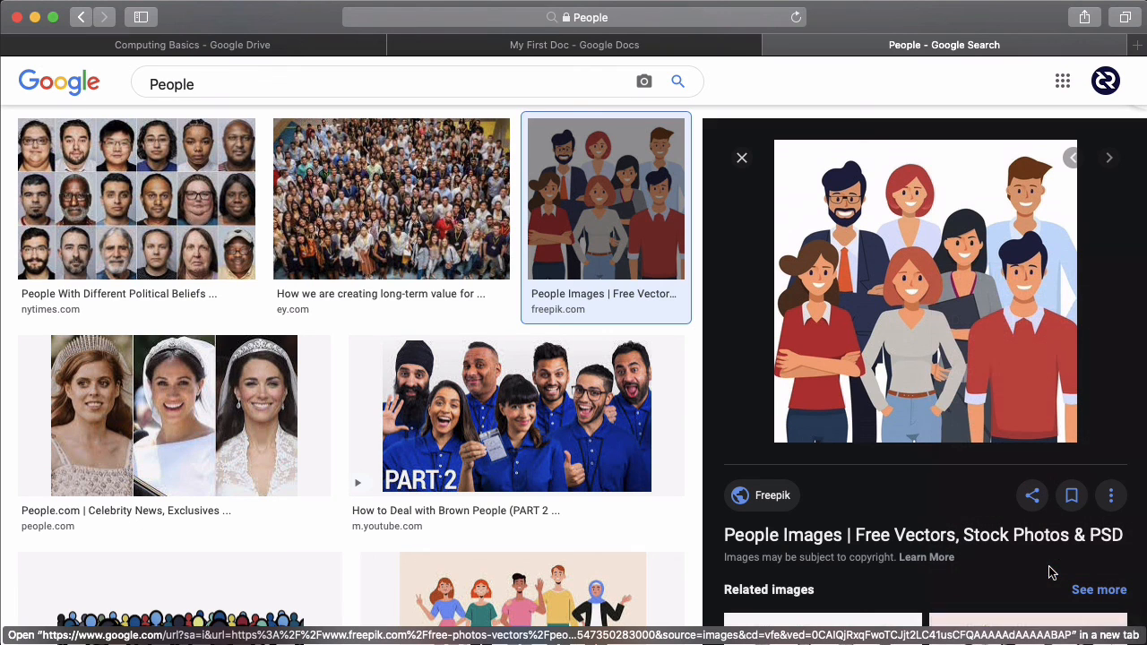
pyautogui.click(626, 47)
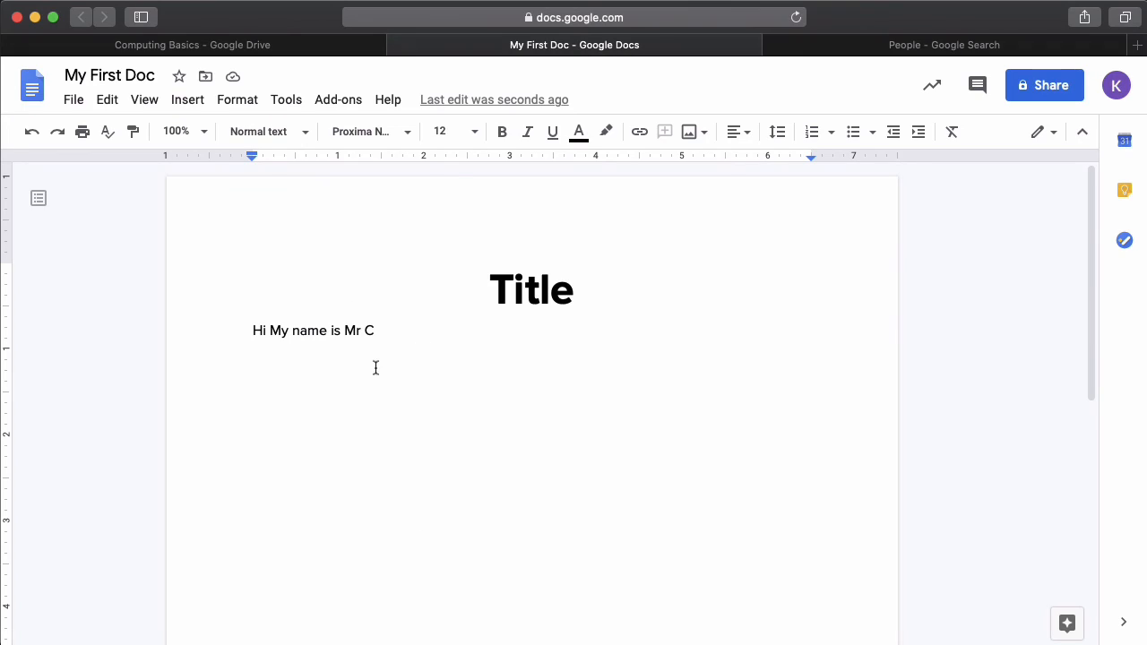
pyautogui.rightClick(337, 371)
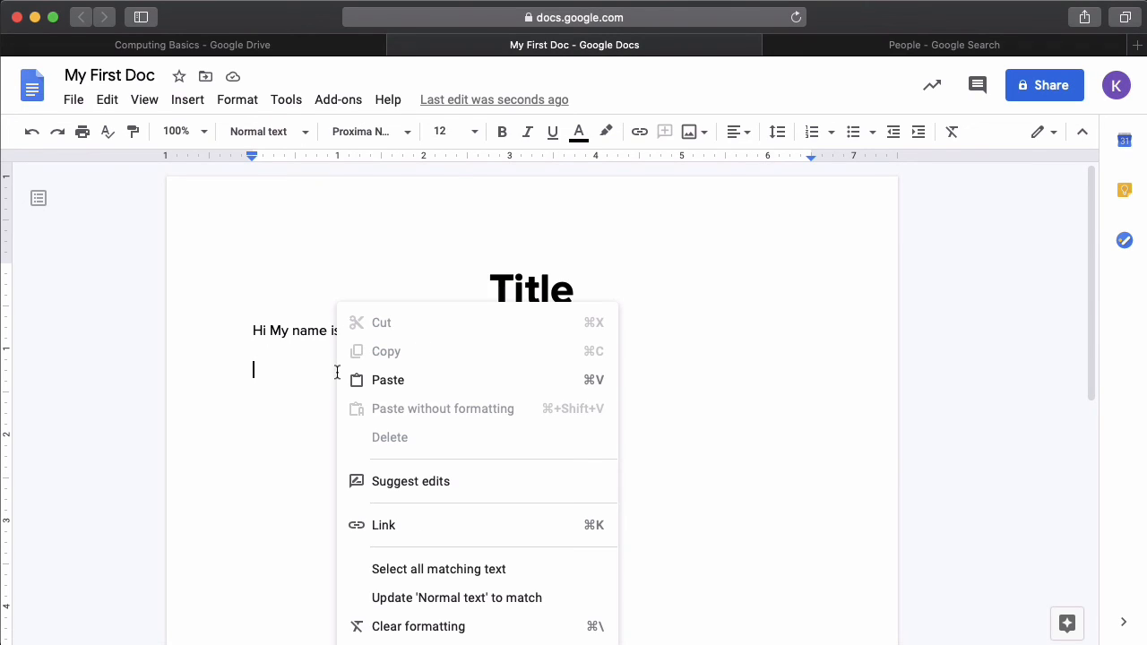
pyautogui.click(261, 442)
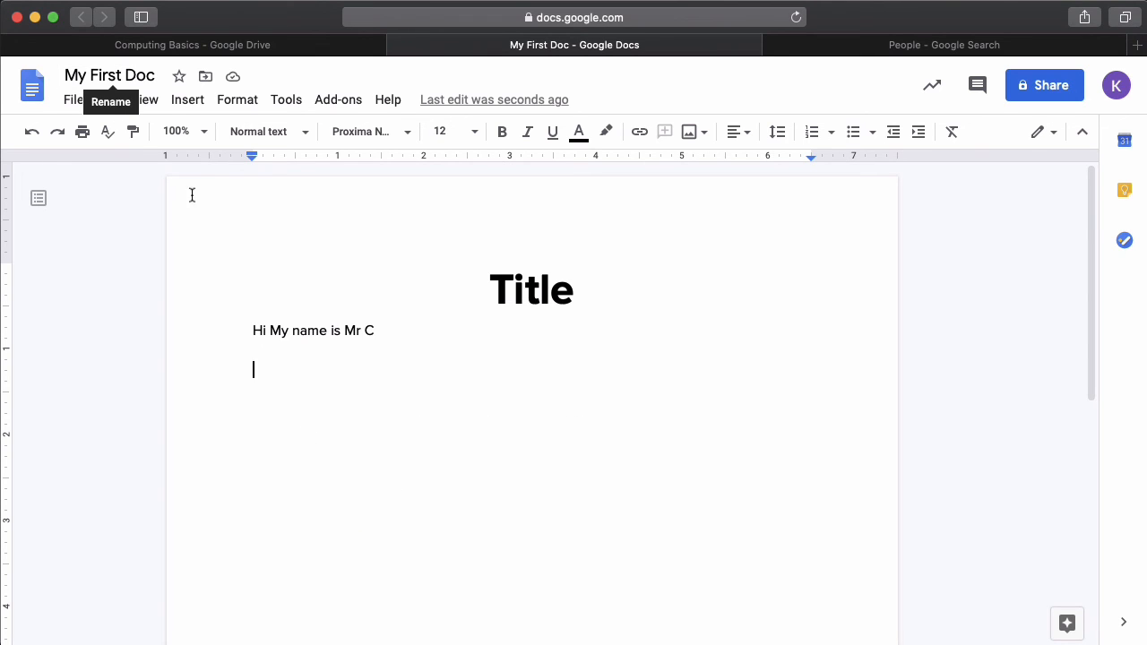
pyautogui.click(111, 103)
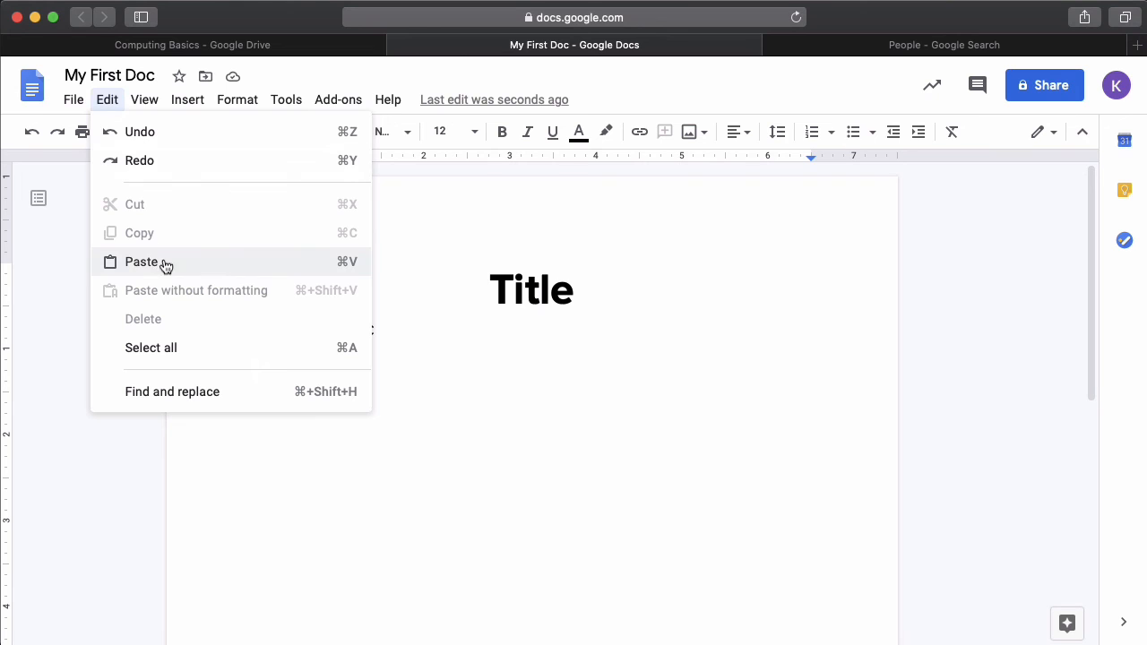
pyautogui.click(205, 269)
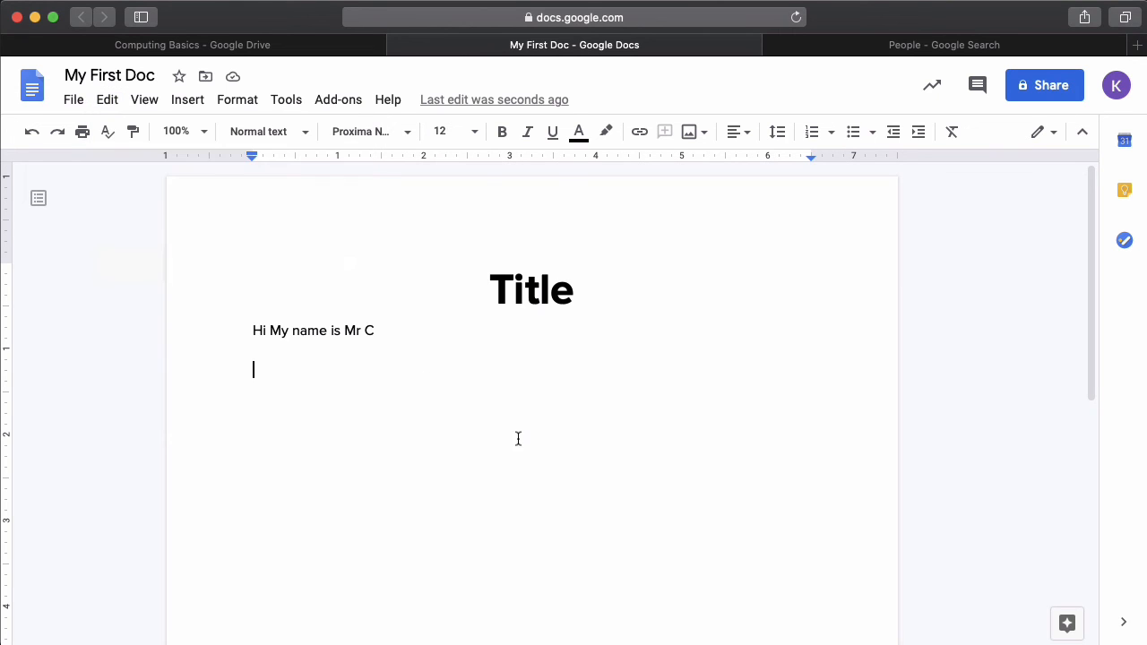
# Paste the copied people illustration on the blank line below the greeting text.
pyautogui.rightClick(331, 374)
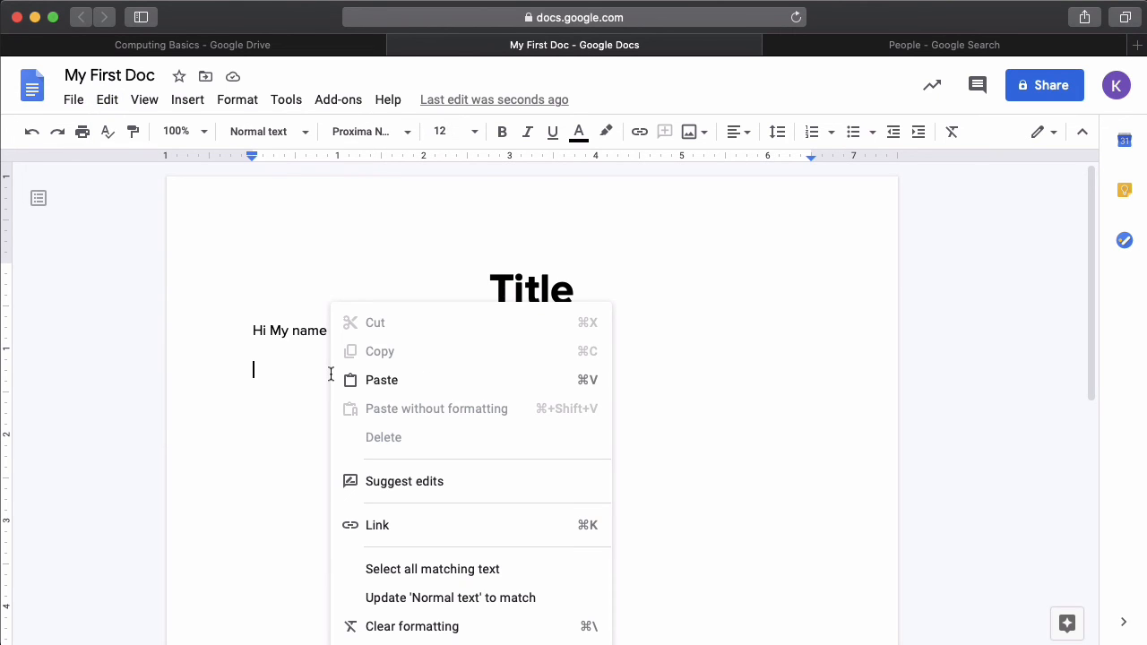
pyautogui.click(396, 383)
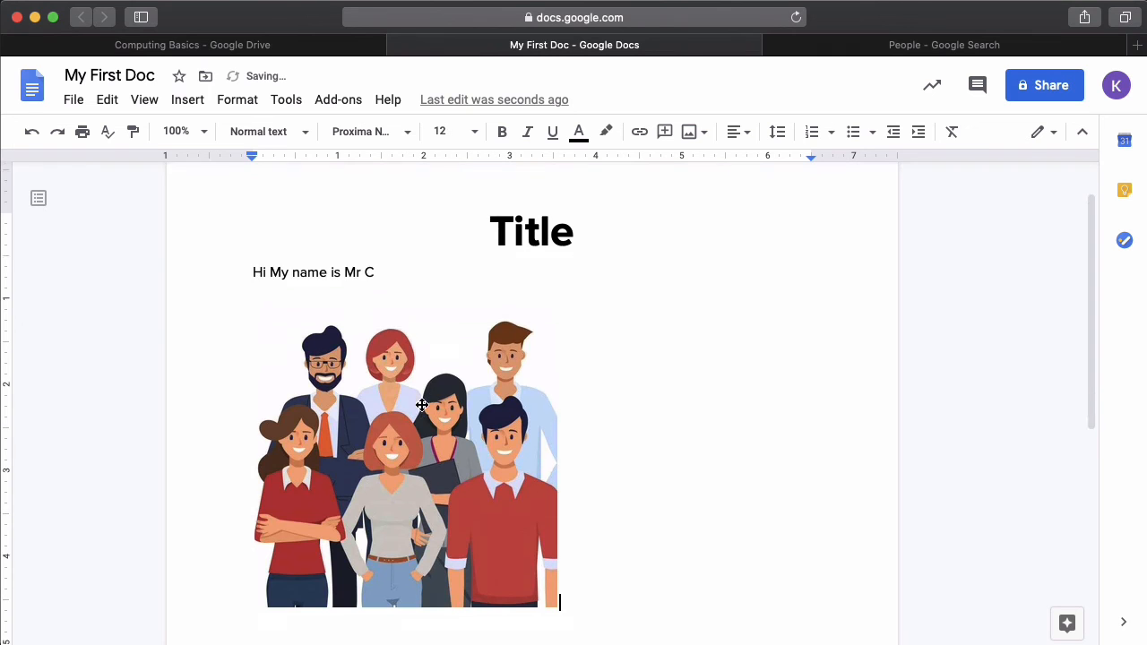